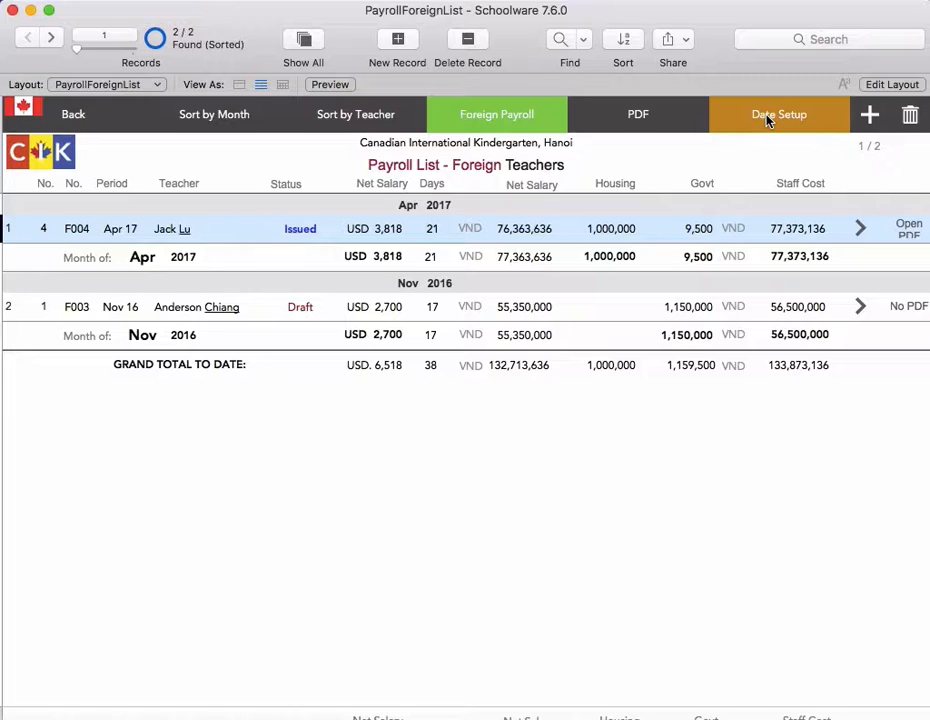
# - Create a new foreign teacher salary sheet and check its auto-enter date settings
pyautogui.click(768, 118)
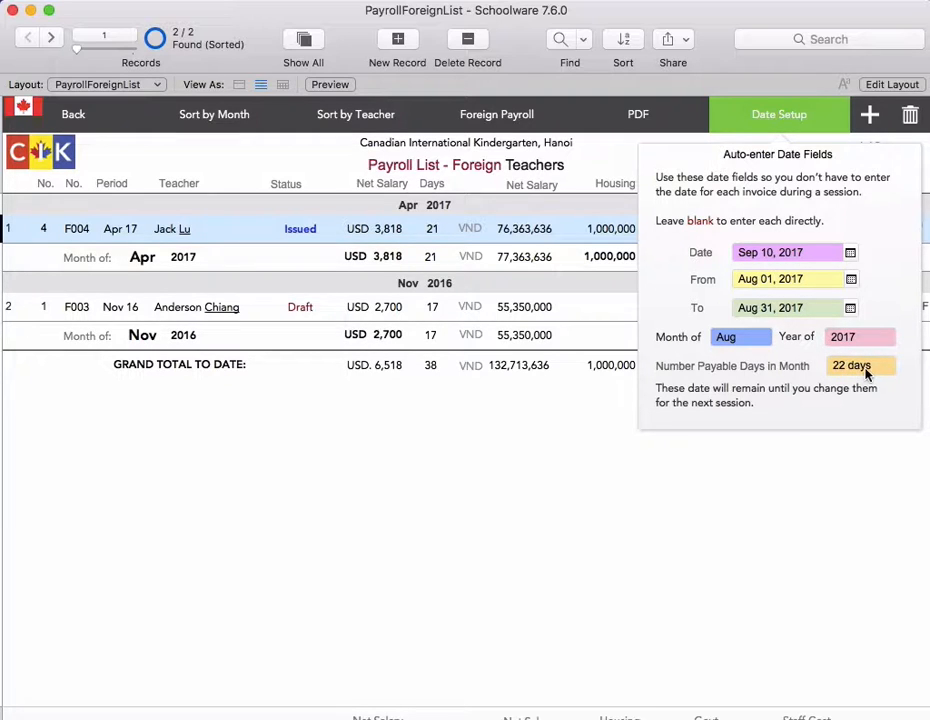
pyautogui.click(834, 463)
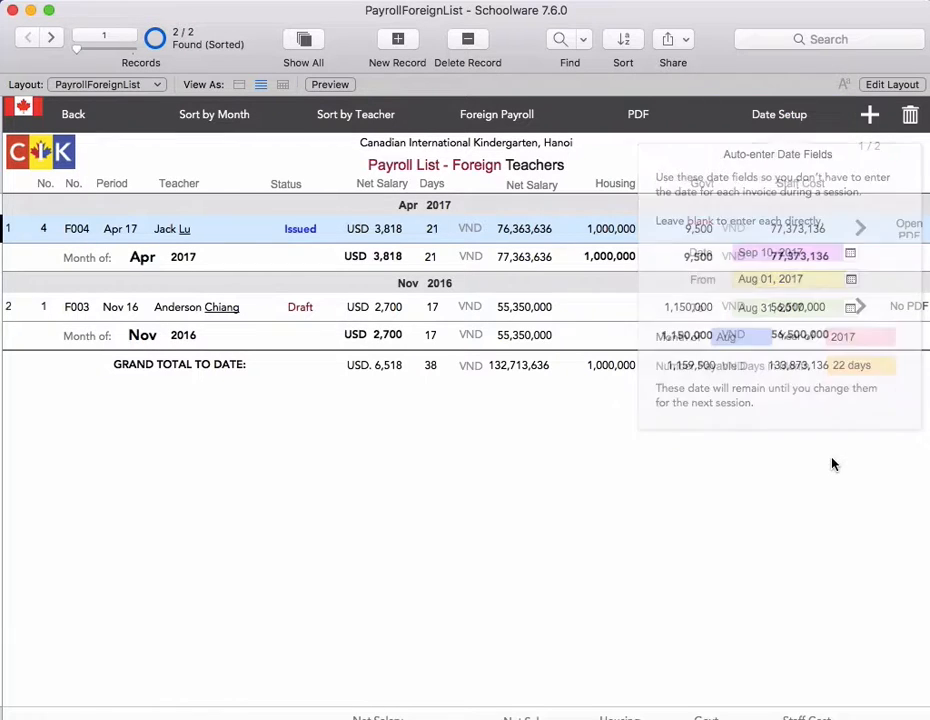
pyautogui.click(870, 116)
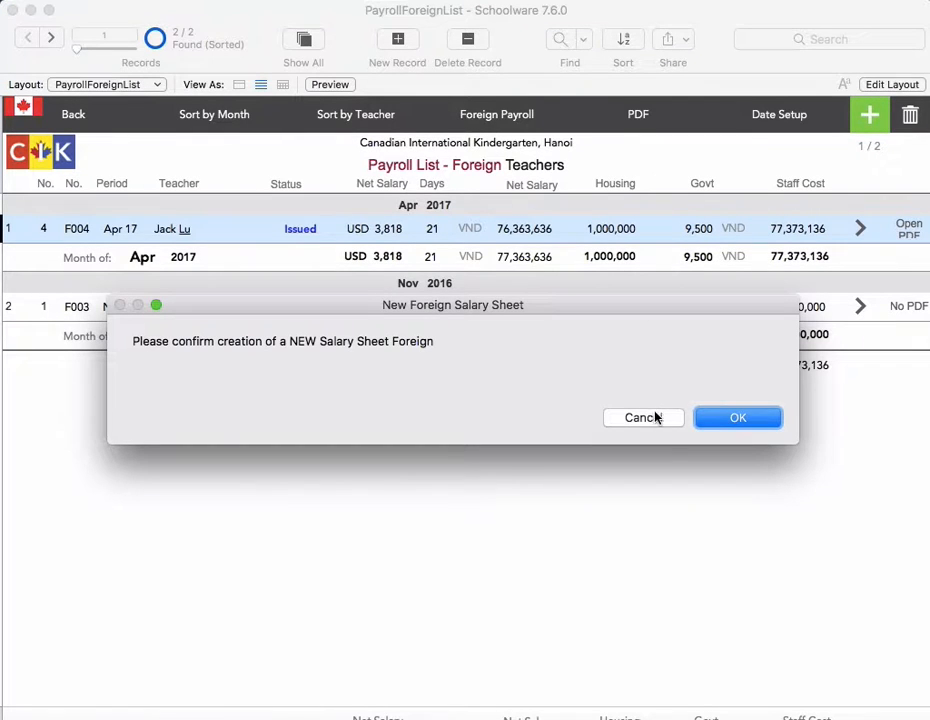
pyautogui.click(731, 418)
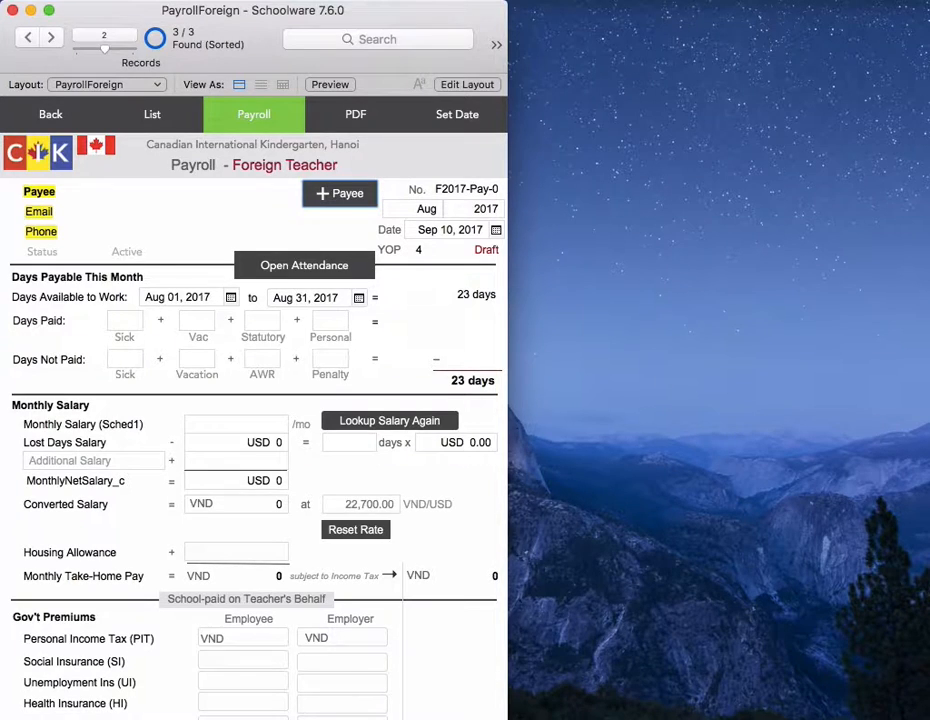
pyautogui.moveTo(409, 15); pyautogui.dragTo(617, 15)
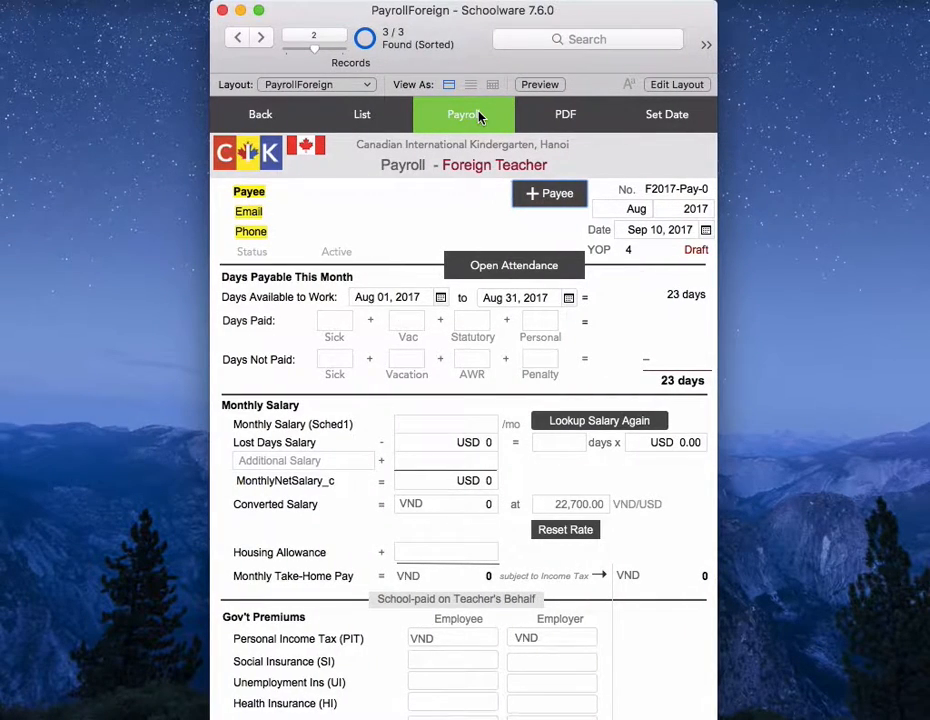
pyautogui.click(677, 118)
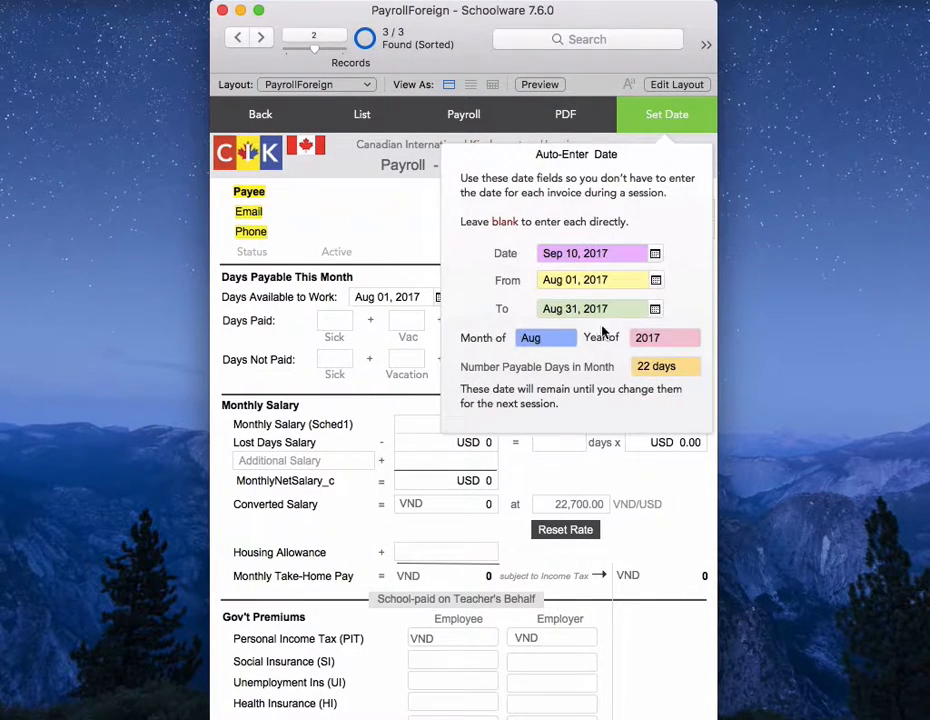
pyautogui.click(400, 218)
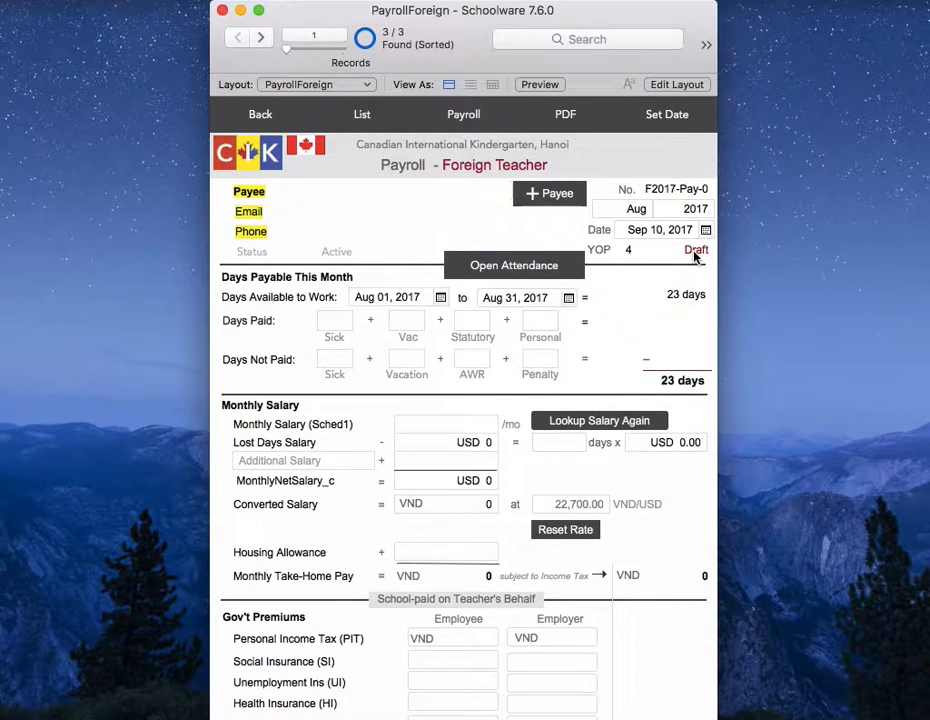
# - Assign the fourth teacher in the payee list to the new salary sheet and confirm the choice
pyautogui.click(555, 195)
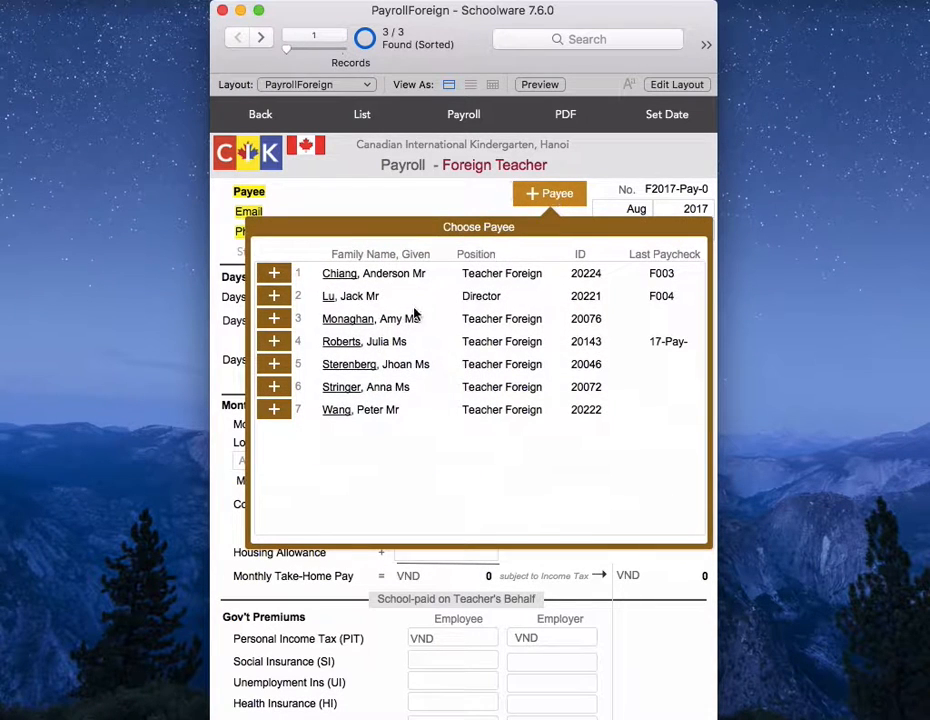
pyautogui.click(274, 342)
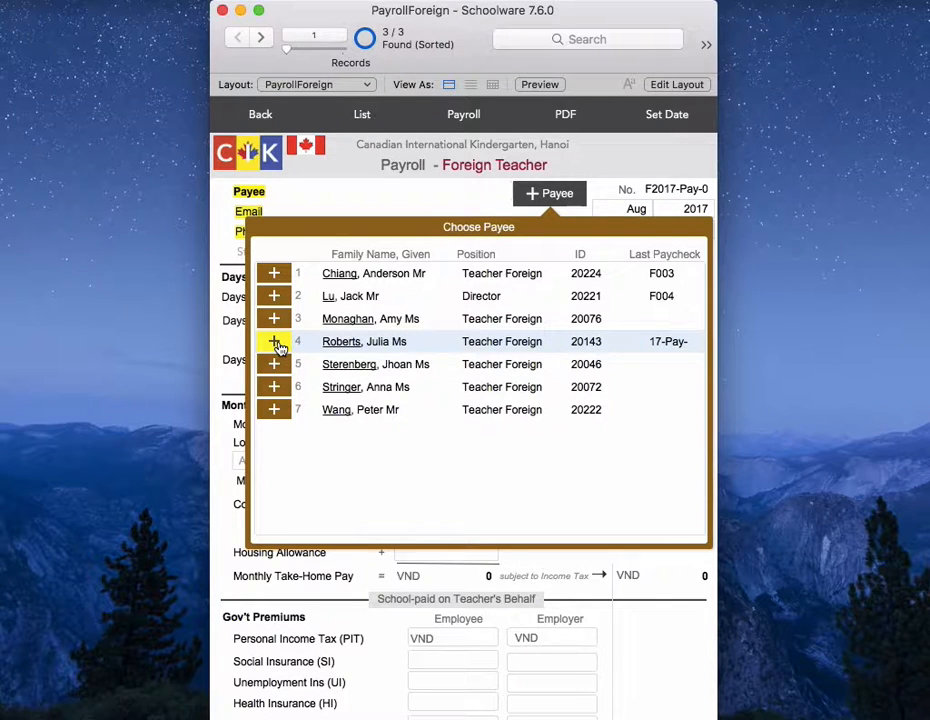
pyautogui.click(278, 345)
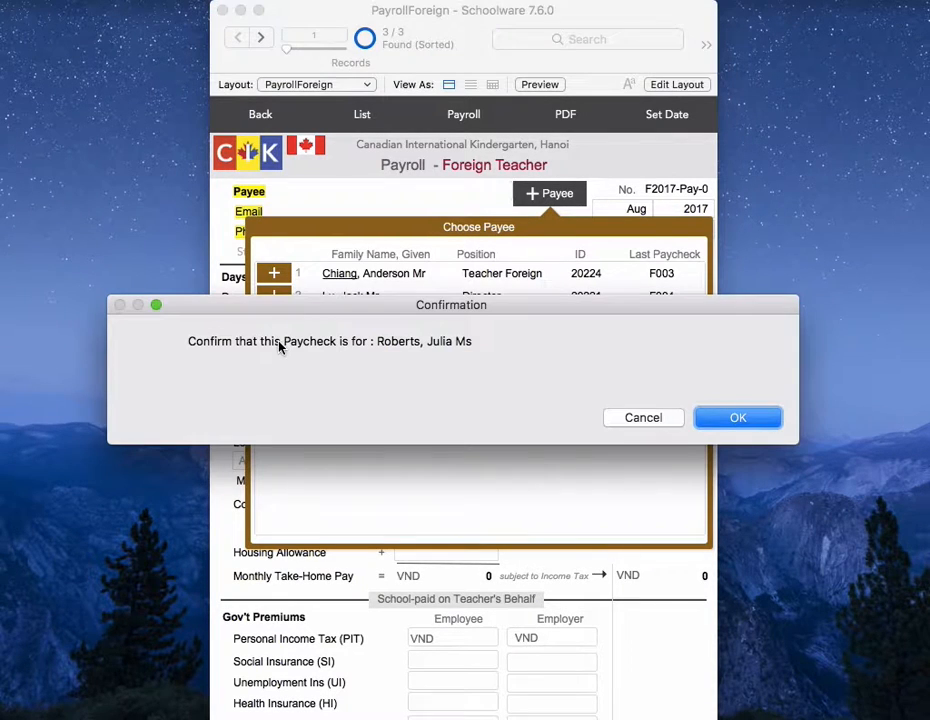
pyautogui.click(731, 418)
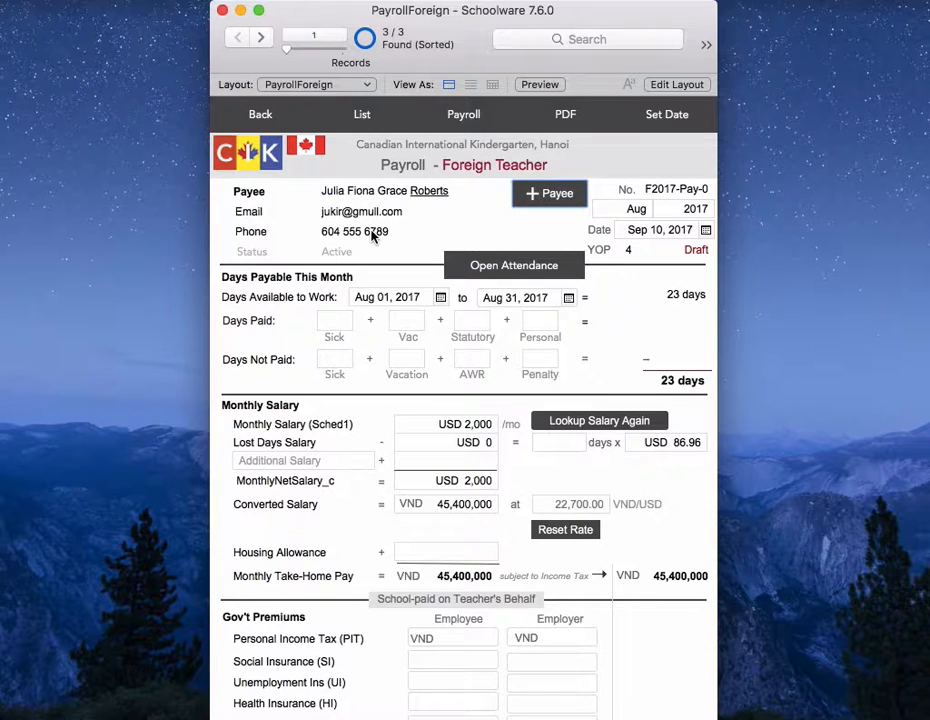
# - Review the payee's attendance summary and the days available to work on the payroll sheet
pyautogui.click(510, 270)
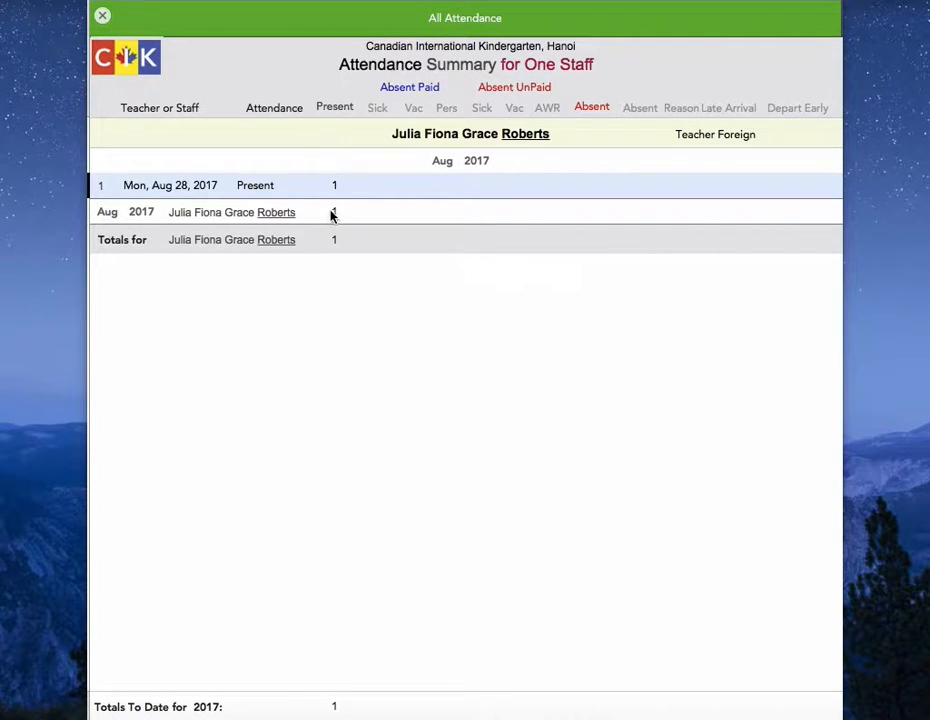
pyautogui.click(102, 18)
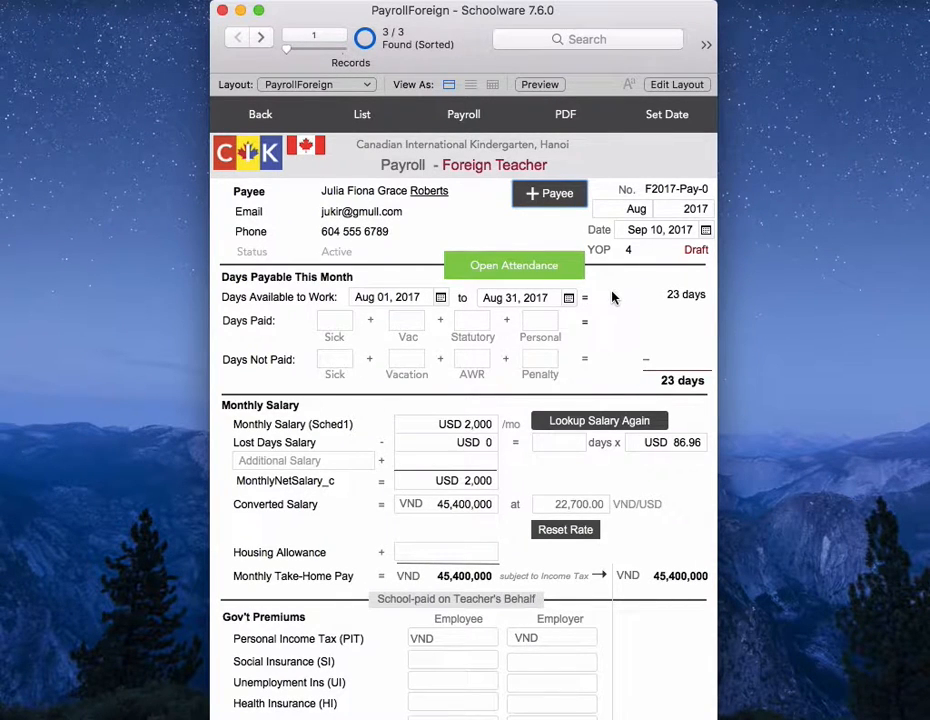
pyautogui.click(678, 300)
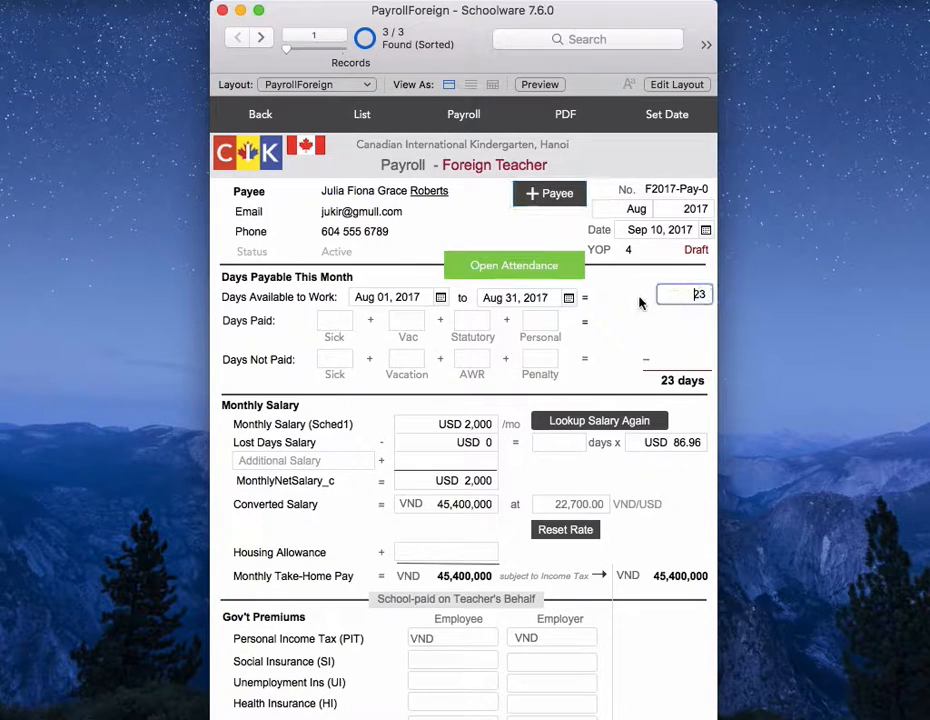
pyautogui.click(336, 322)
pyautogui.click(294, 326)
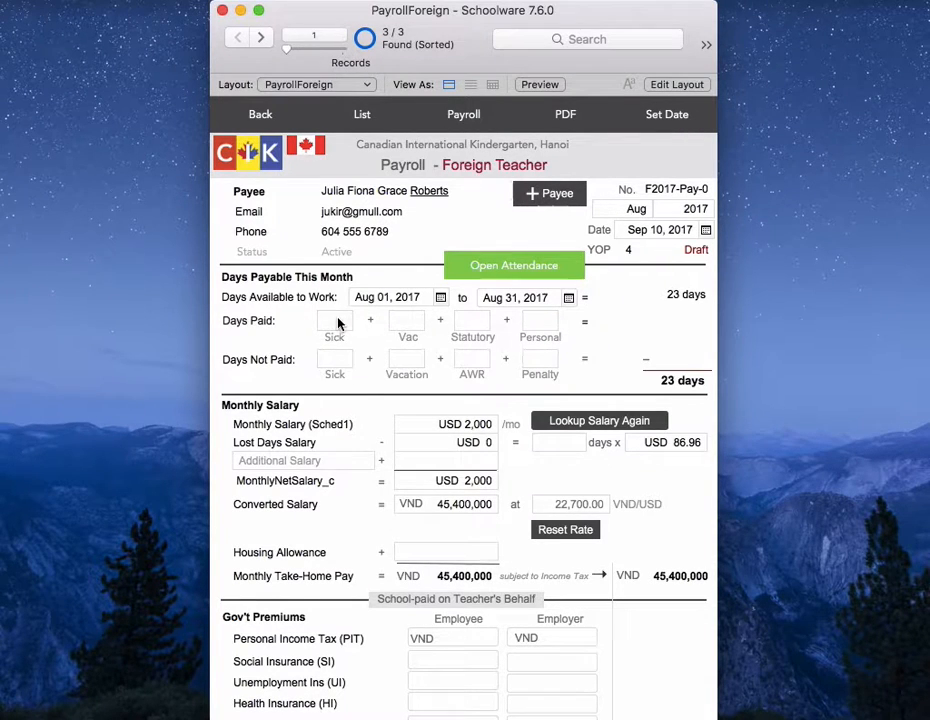
# - Set the paid days to 1 statutory, 1 vacation and 1 sick day
pyautogui.click(333, 321)
pyautogui.click(412, 322)
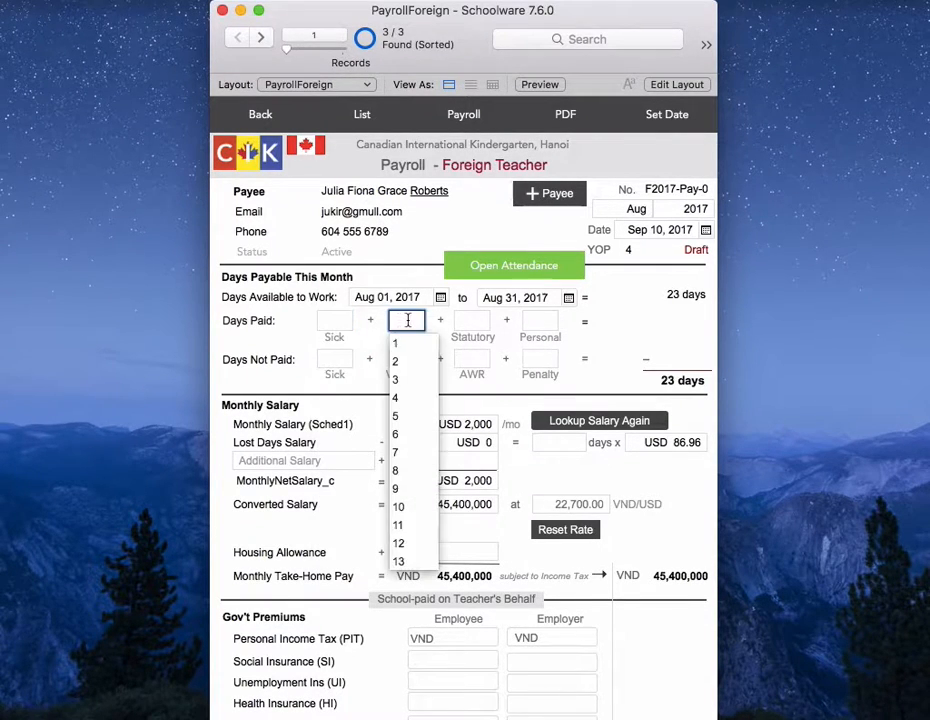
pyautogui.click(476, 322)
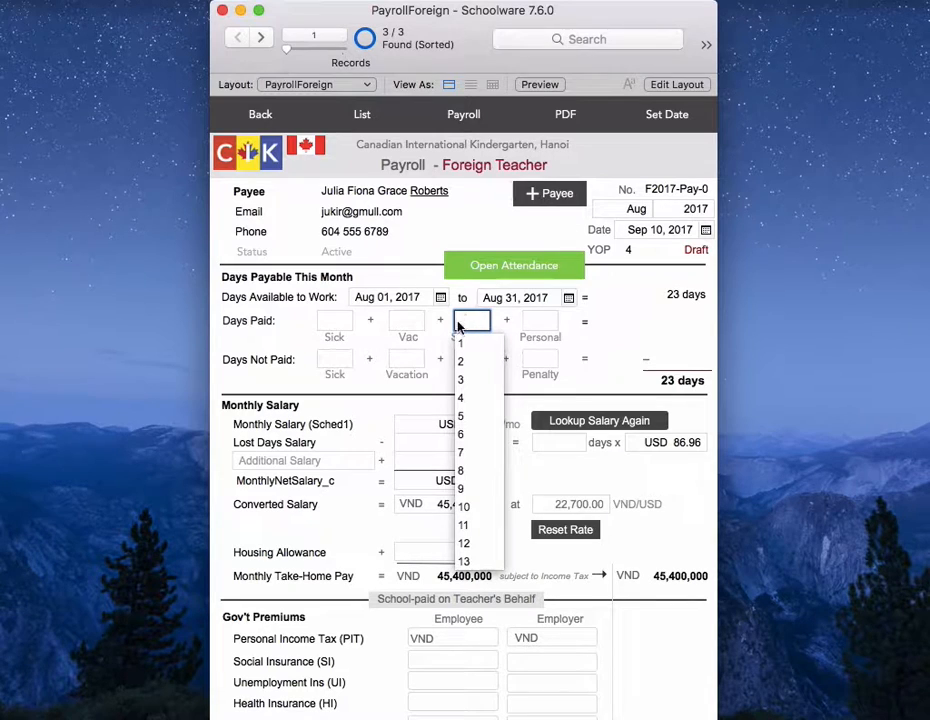
pyautogui.click(465, 346)
pyautogui.click(415, 322)
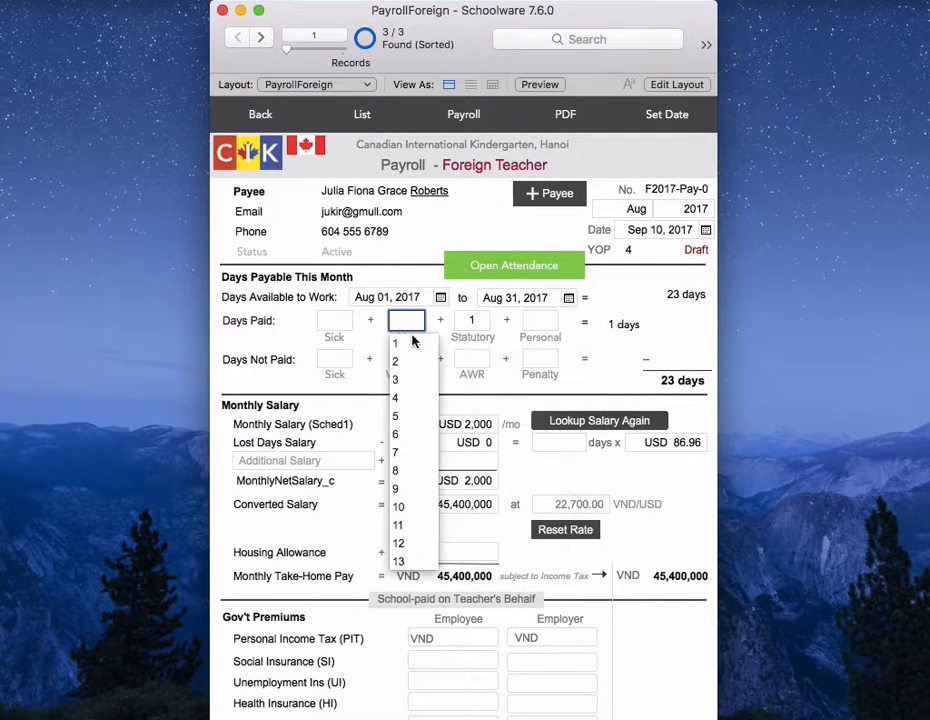
pyautogui.click(409, 346)
pyautogui.click(338, 323)
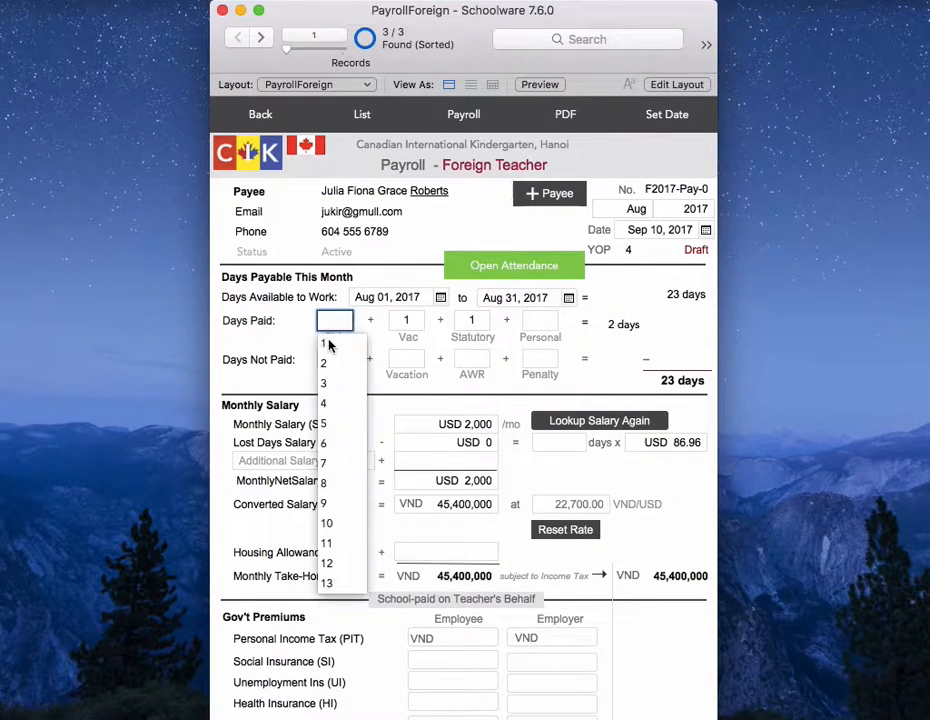
pyautogui.click(357, 343)
pyautogui.click(406, 320)
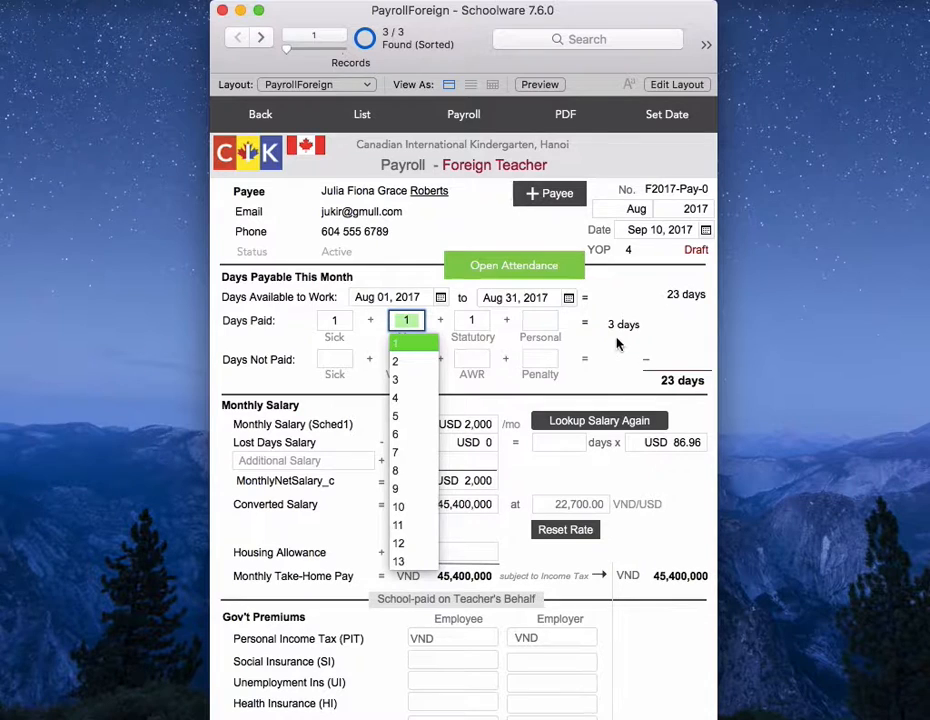
# - Set the unpaid days to 1 sick day and a penalty of .25 day
pyautogui.click(336, 360)
pyautogui.click(337, 380)
pyautogui.click(406, 359)
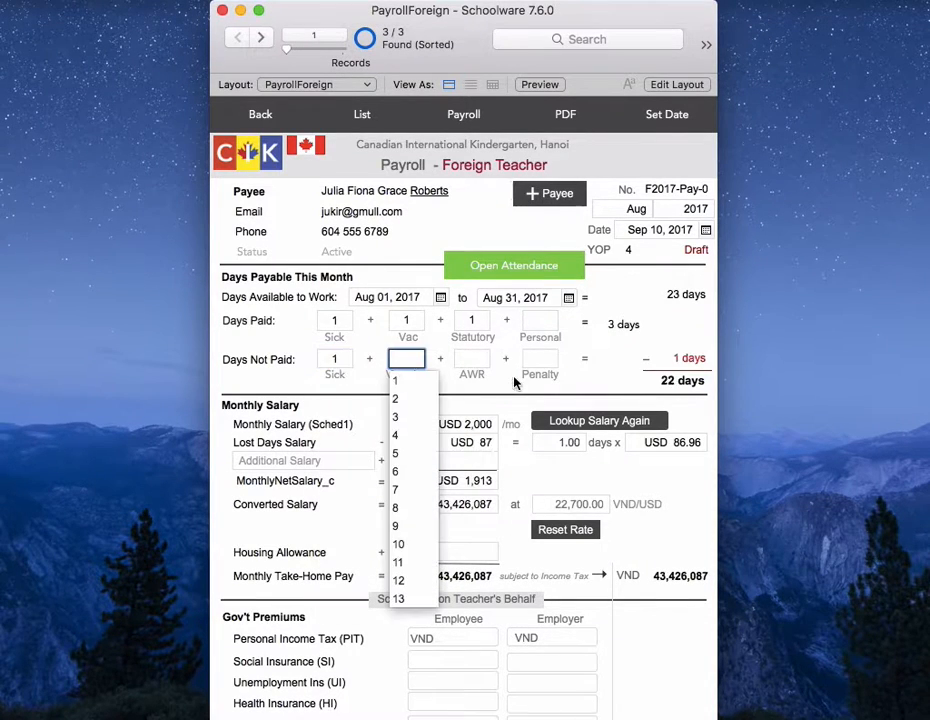
pyautogui.click(509, 388)
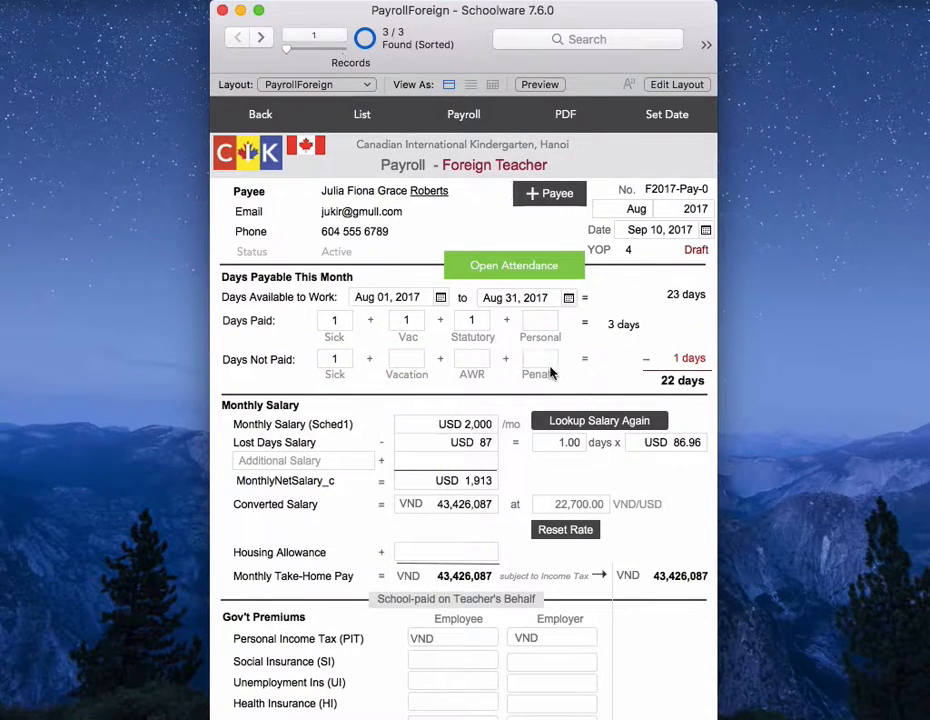
pyautogui.click(548, 362)
pyautogui.write('.')
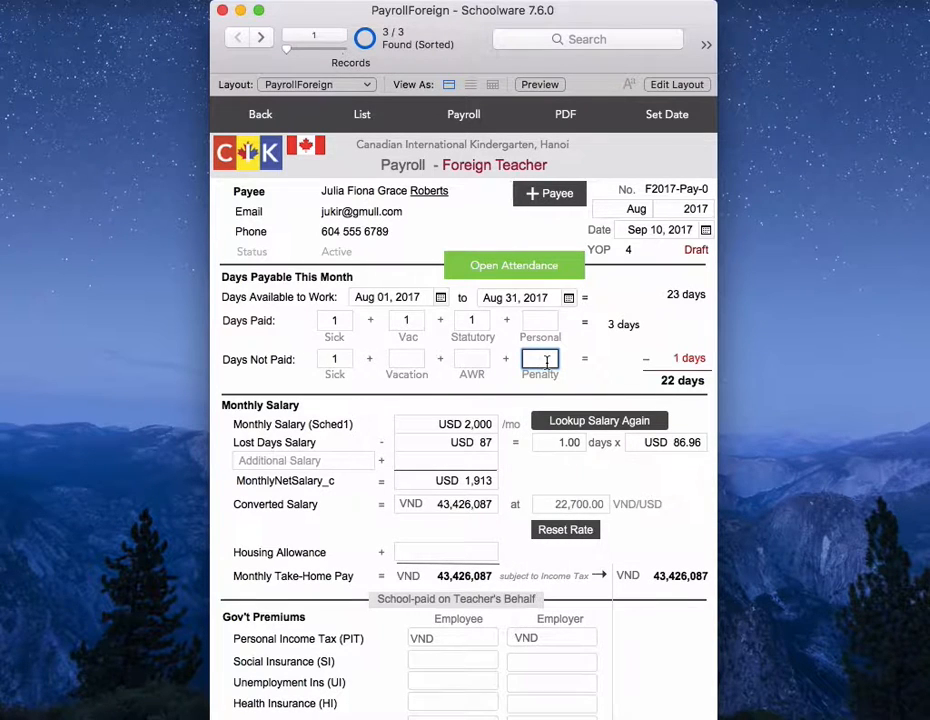
pyautogui.write('25')
pyautogui.click(581, 374)
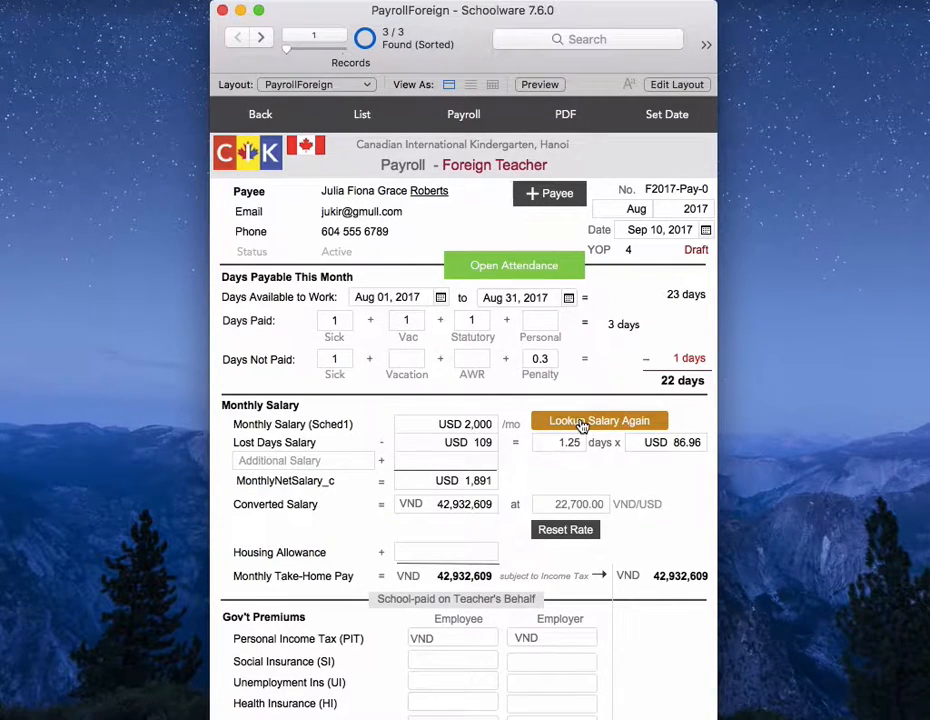
# - Enter a housing allowance of 1,000,000 VND in the monthly salary section
pyautogui.scroll(-1, 585, 424)
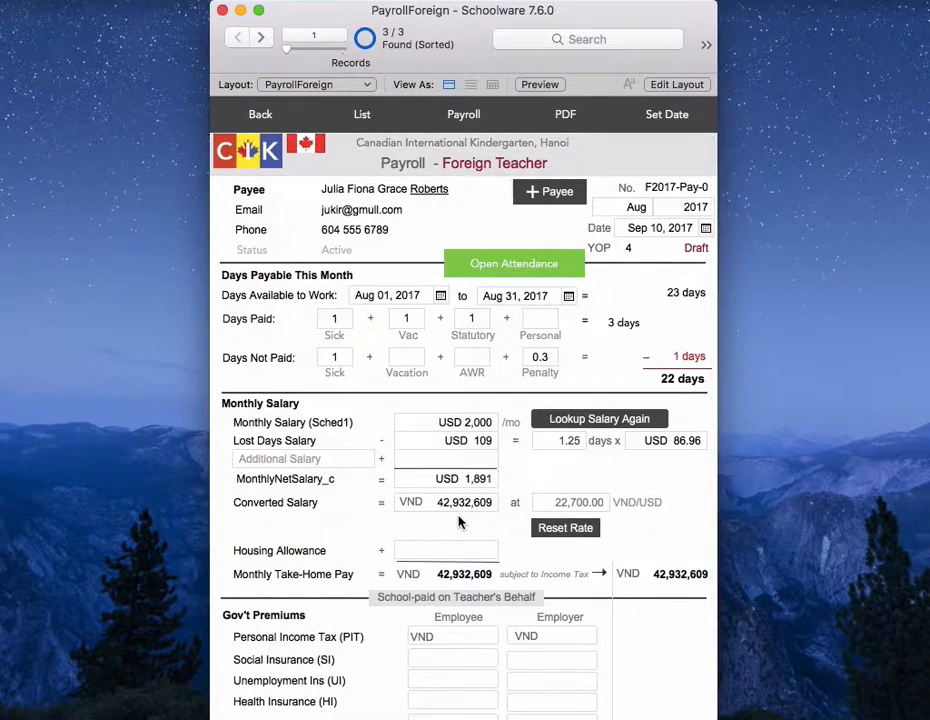
pyautogui.scroll(-1, 460, 521)
pyautogui.scroll(-1, 461, 500)
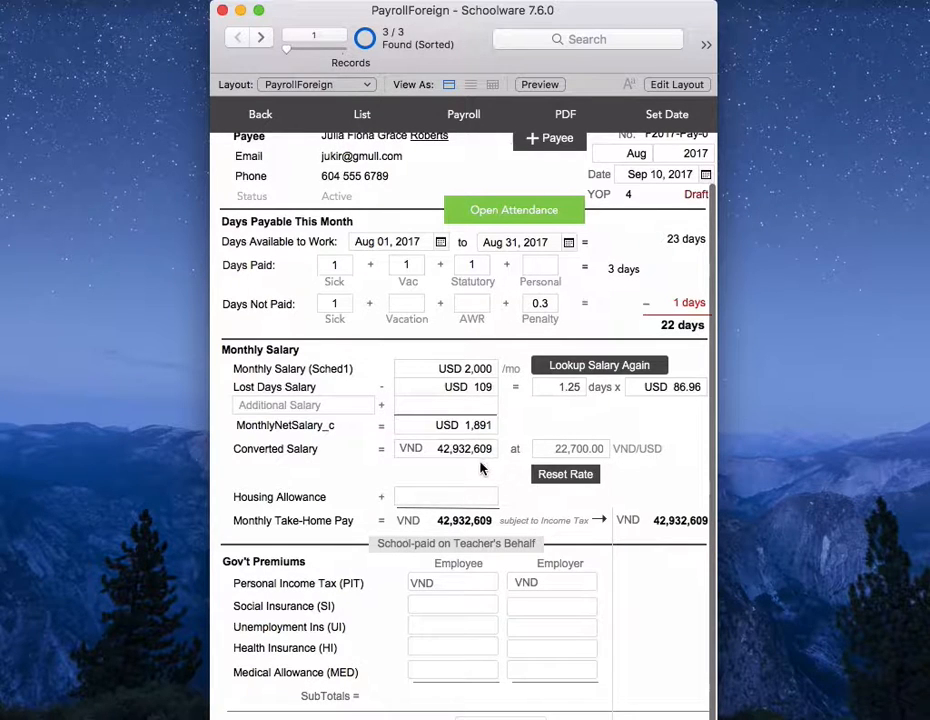
pyautogui.click(471, 496)
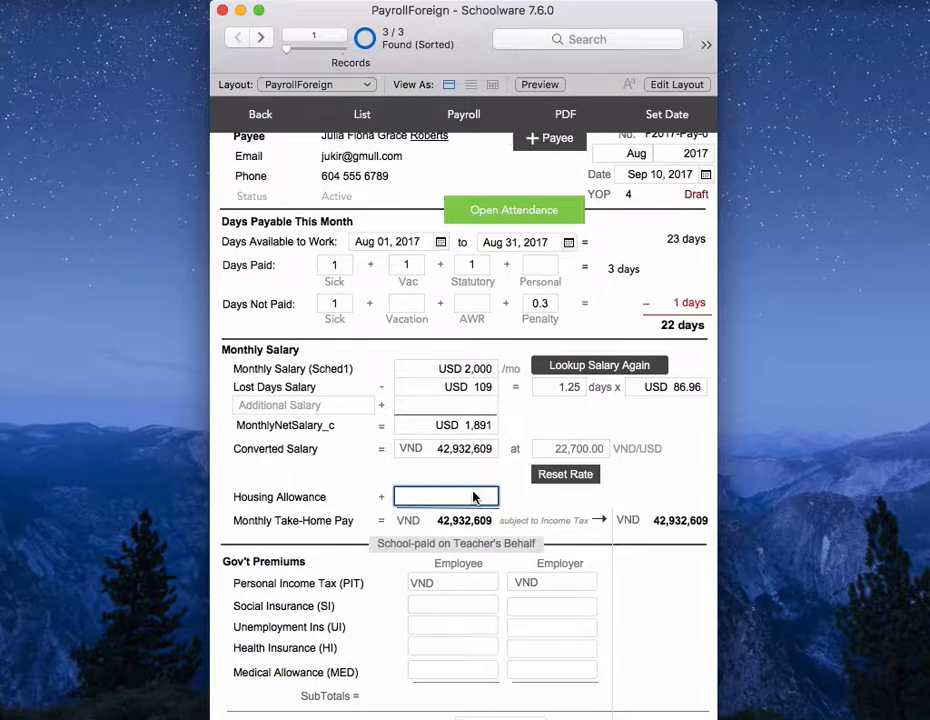
pyautogui.write('1,000,')
pyautogui.write('000000')
pyautogui.press('Return')
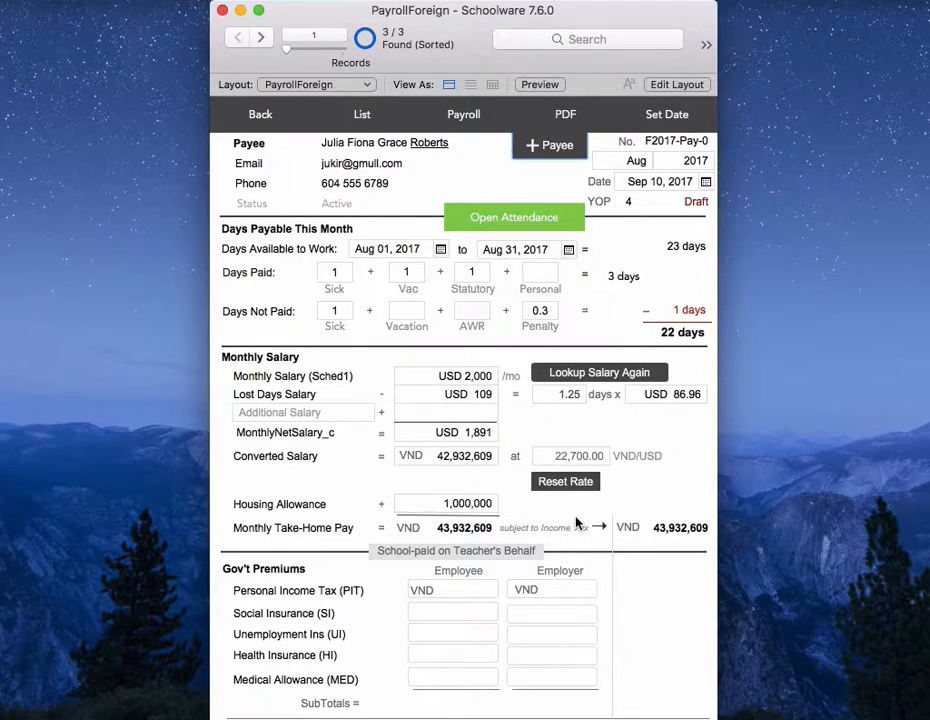
# - Set the employee's Personal Income Tax (PIT) premium to 50,000 VND
pyautogui.scroll(-1, 520, 515)
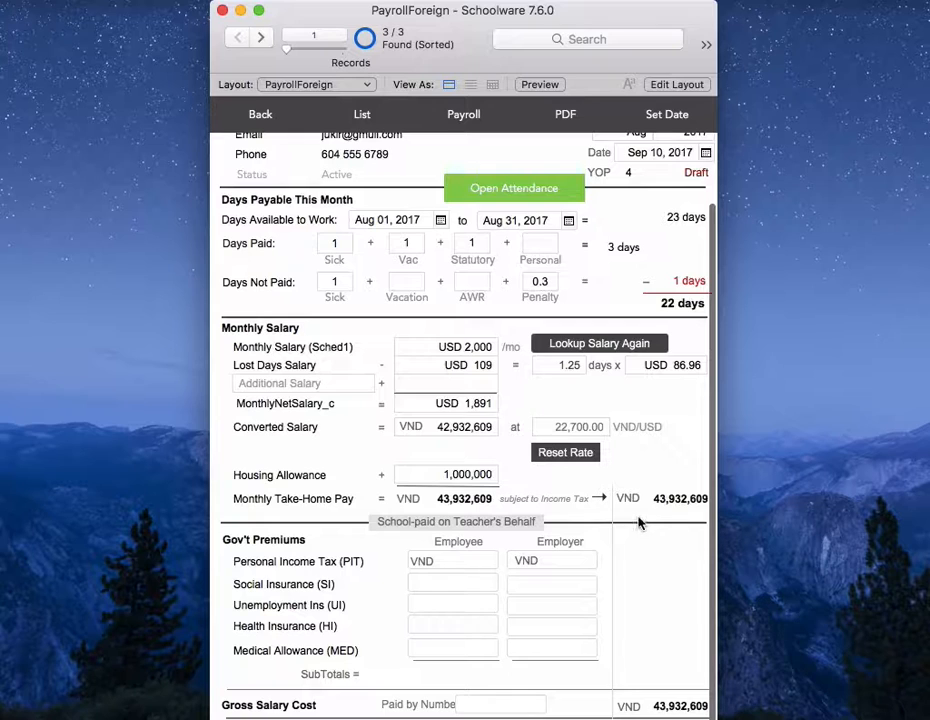
pyautogui.click(467, 562)
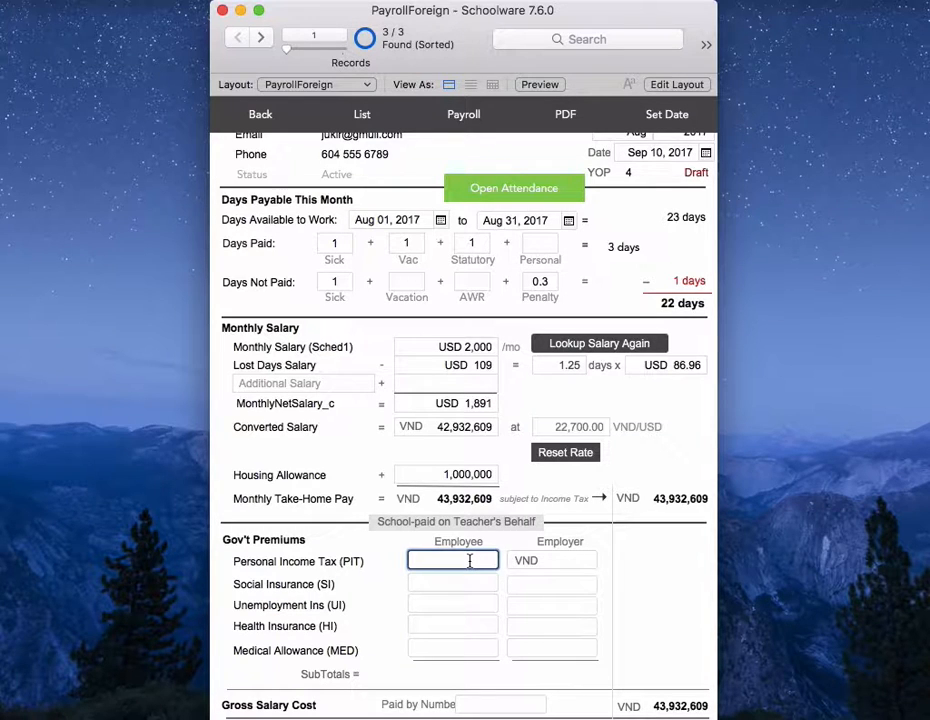
pyautogui.write('50000')
pyautogui.click(603, 592)
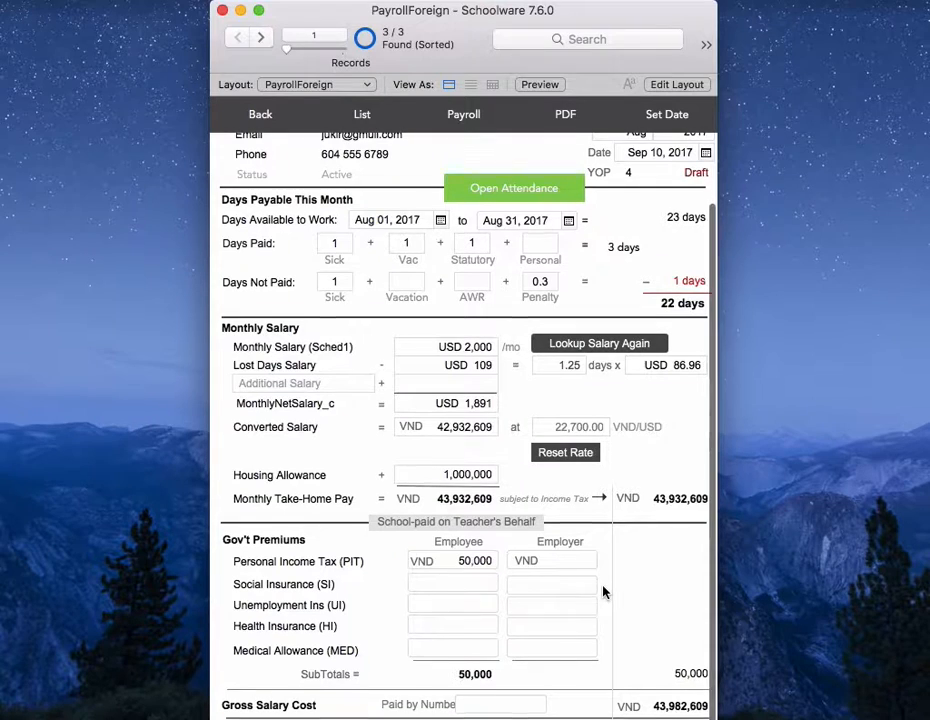
# - Set the Social Insurance (SI) premium to 10,000 for both the employee and the employer
pyautogui.click(462, 583)
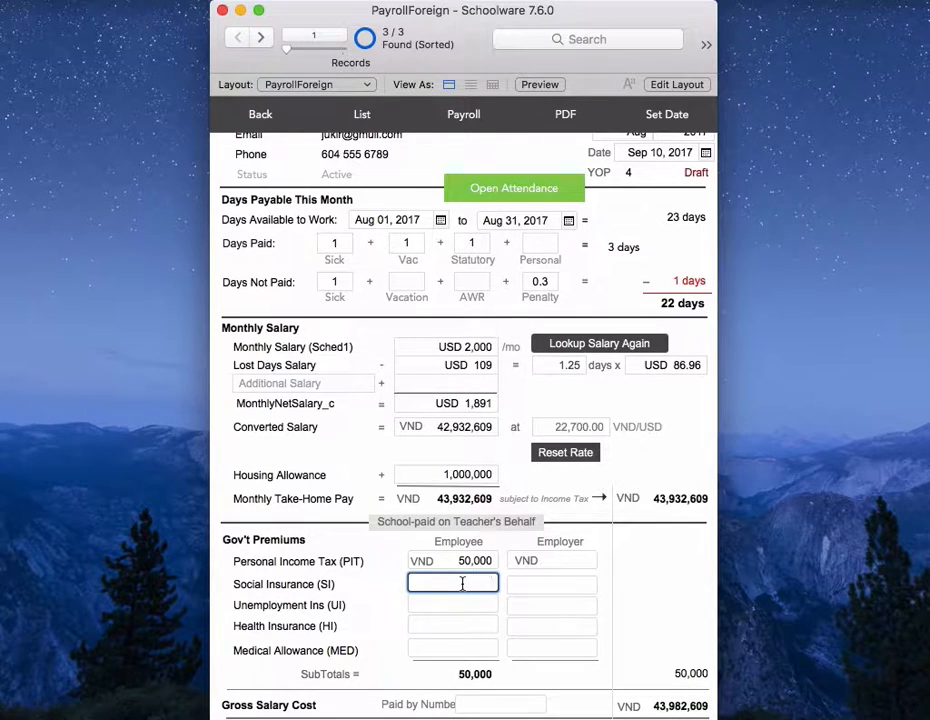
pyautogui.write('100000')
pyautogui.click(572, 588)
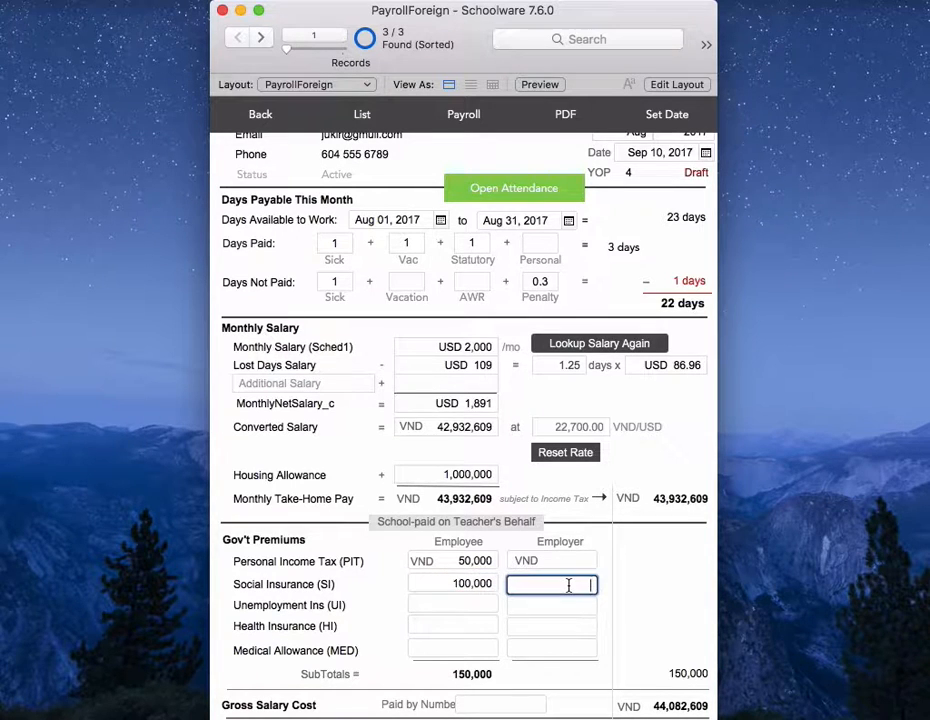
pyautogui.click(485, 586)
pyautogui.press('BackSpace')
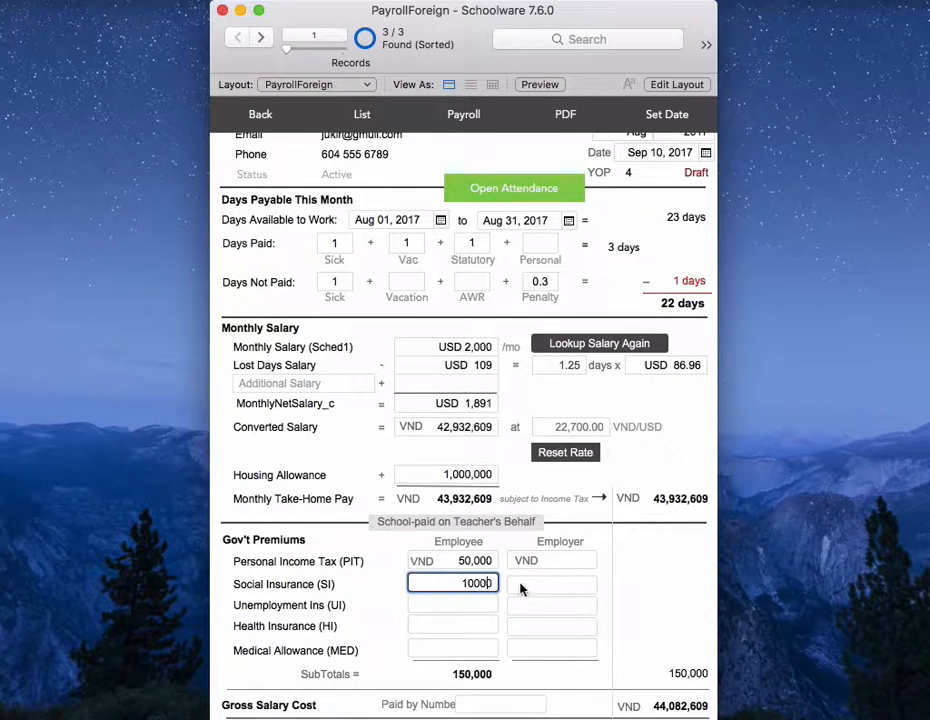
pyautogui.click(558, 585)
pyautogui.write('10000')
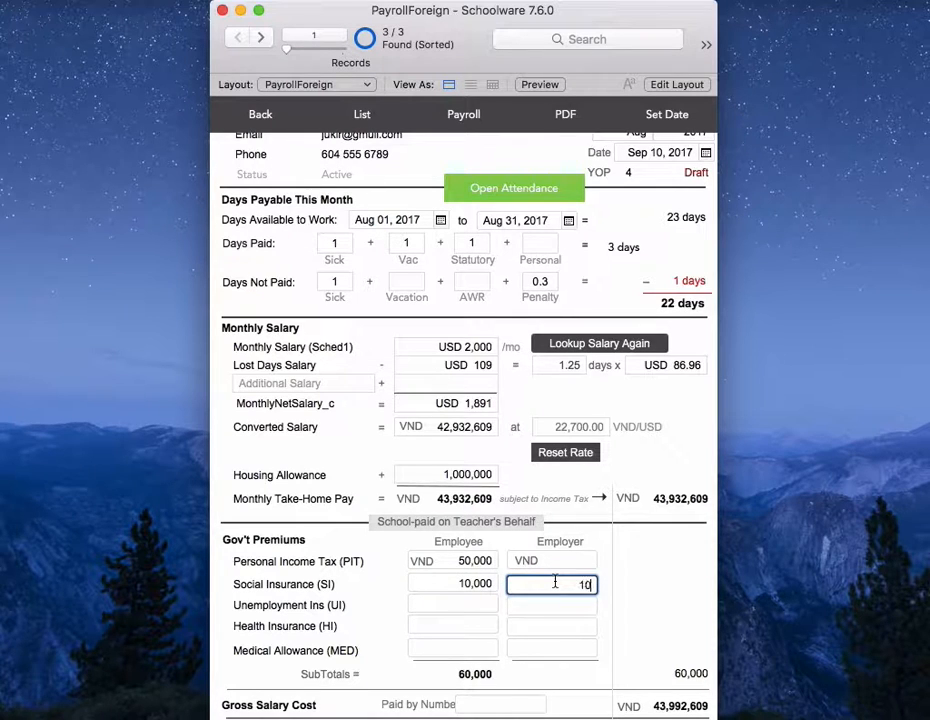
# - Set the Unemployment Insurance (UI) premium to 1,000 for both the employee and the employer
pyautogui.click(519, 604)
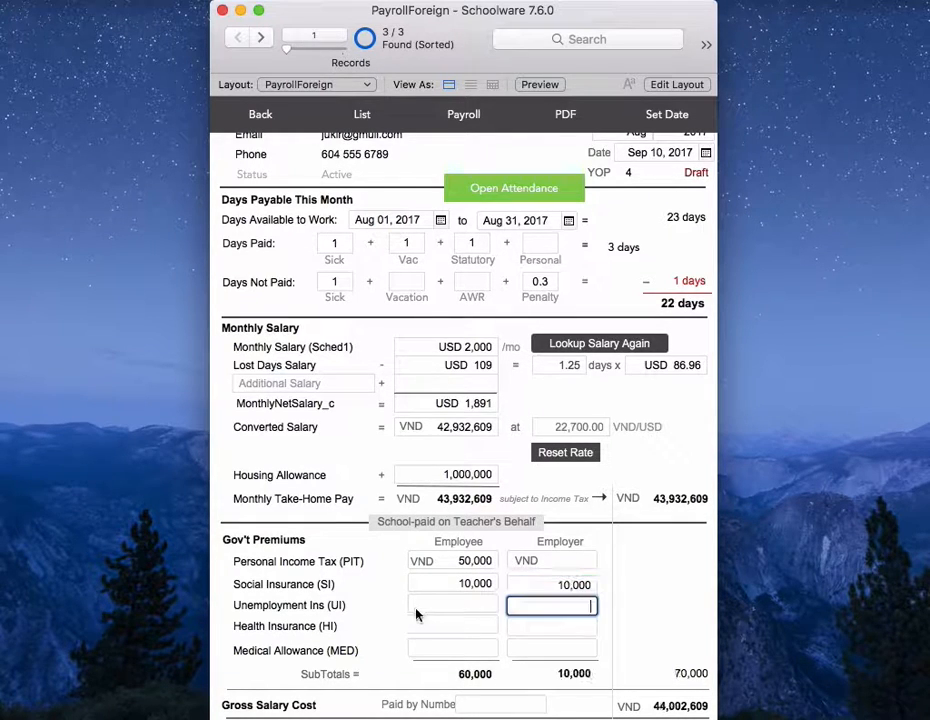
pyautogui.click(463, 604)
pyautogui.write('1,000')
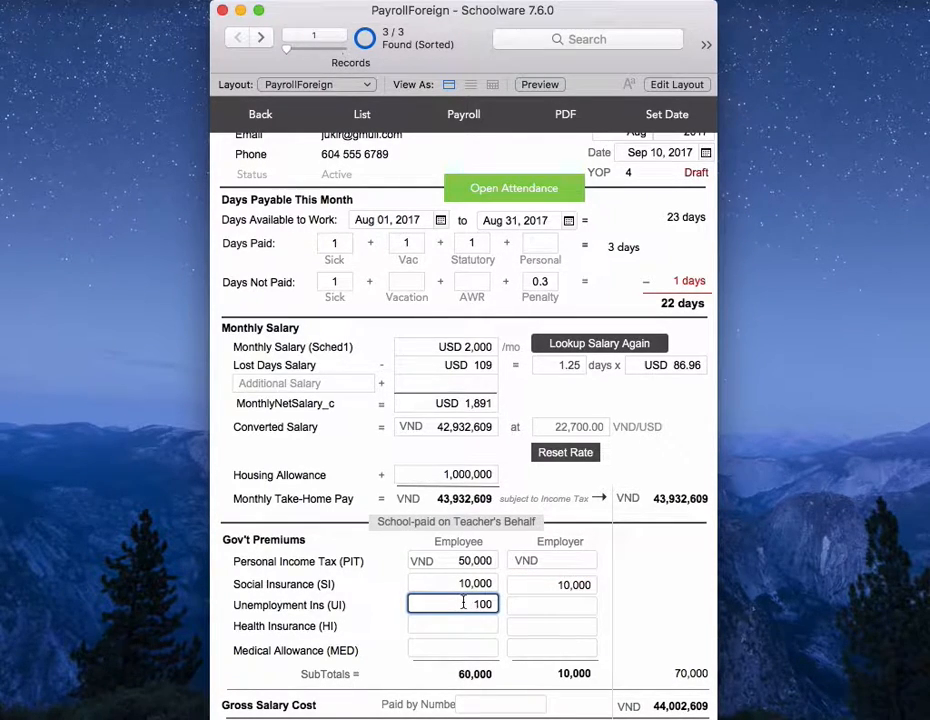
pyautogui.click(571, 606)
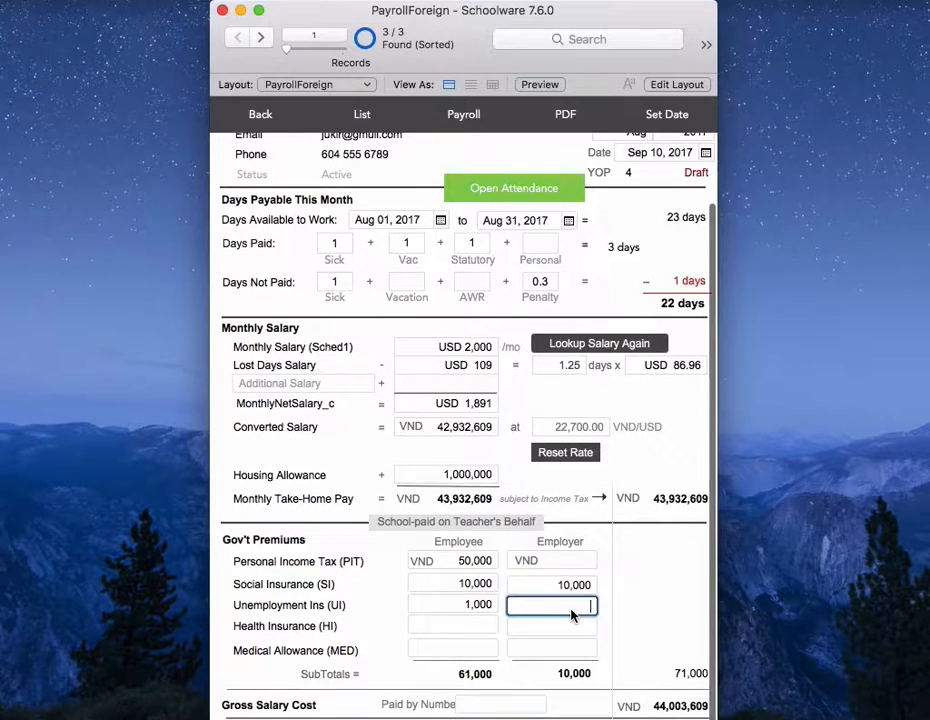
pyautogui.write('1000')
# - Set the Health Insurance (HI) premium to 1,000 for both the employee and the employer
pyautogui.scroll(2, 571, 614)
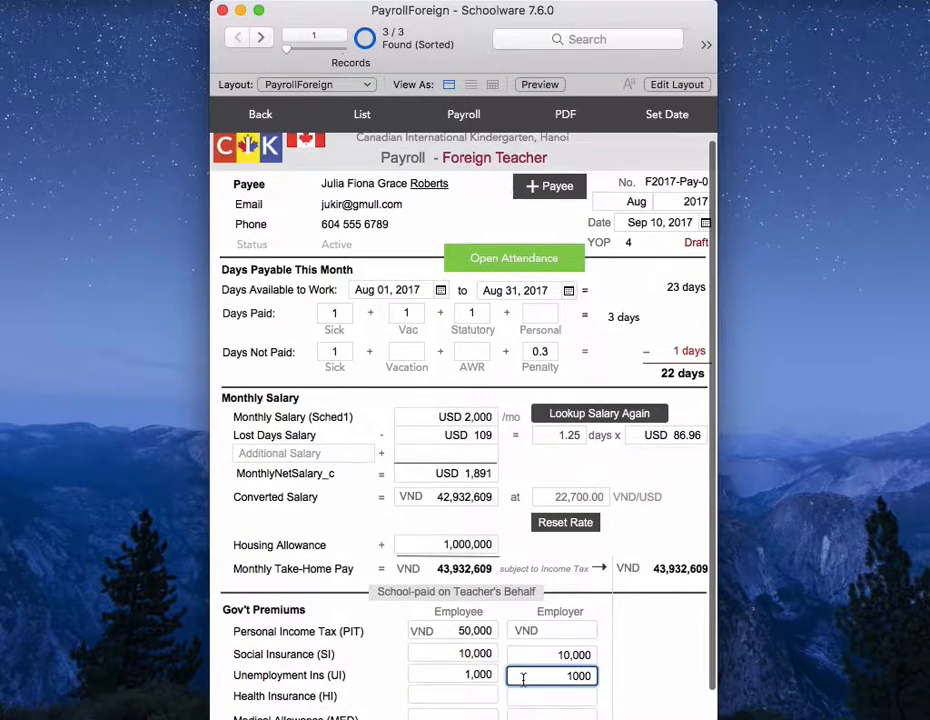
pyautogui.click(481, 699)
pyautogui.write('1000')
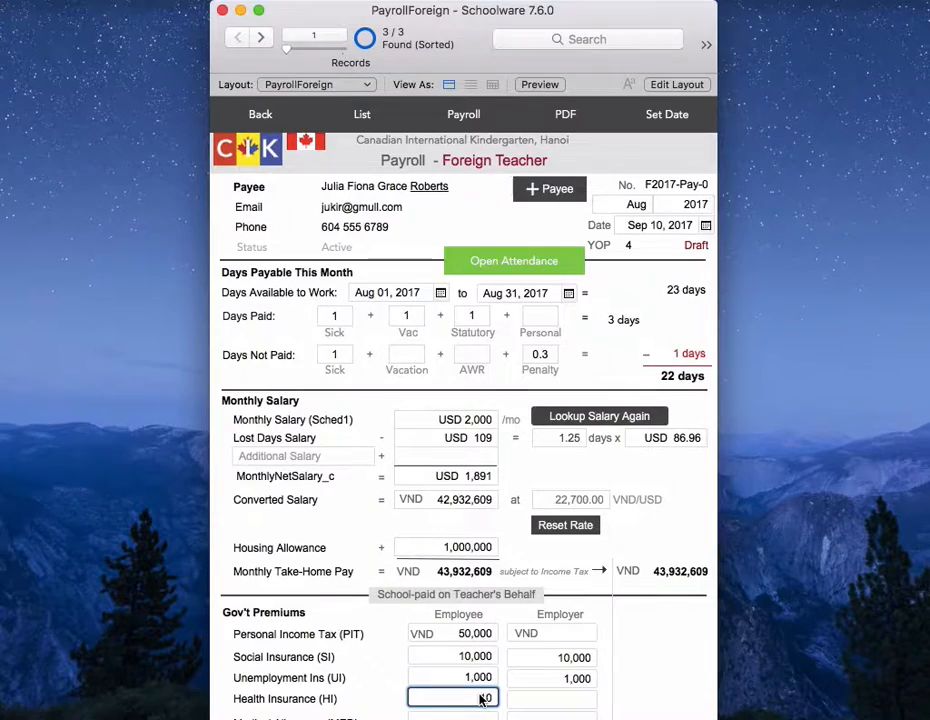
pyautogui.click(556, 709)
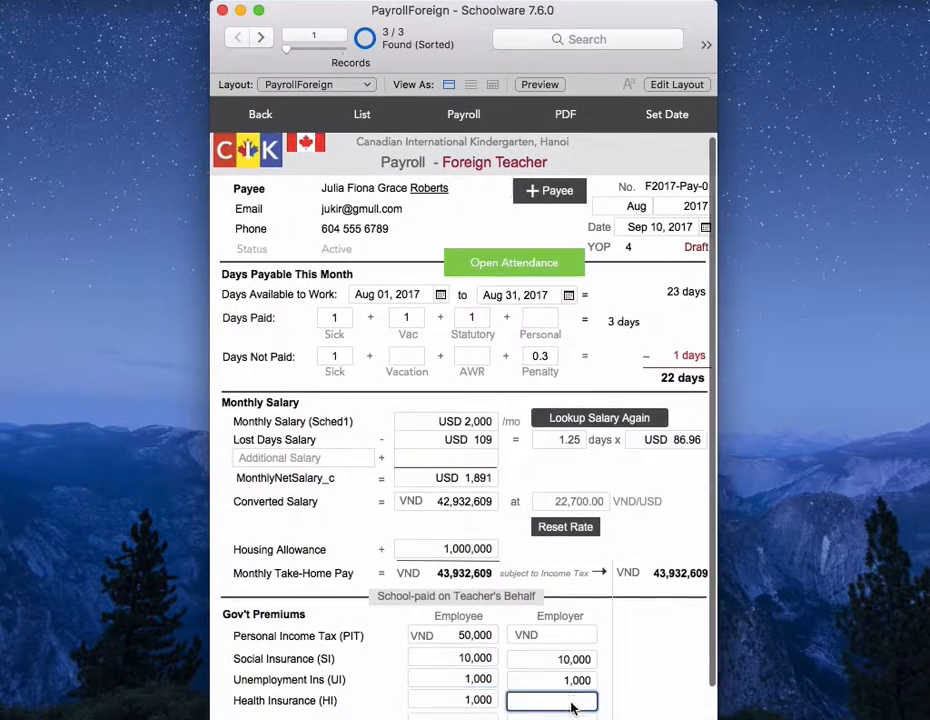
pyautogui.write('1000')
# - Set the Medical Allowance (MED) to 500 for both the employee and the employer
pyautogui.scroll(-3, 573, 700)
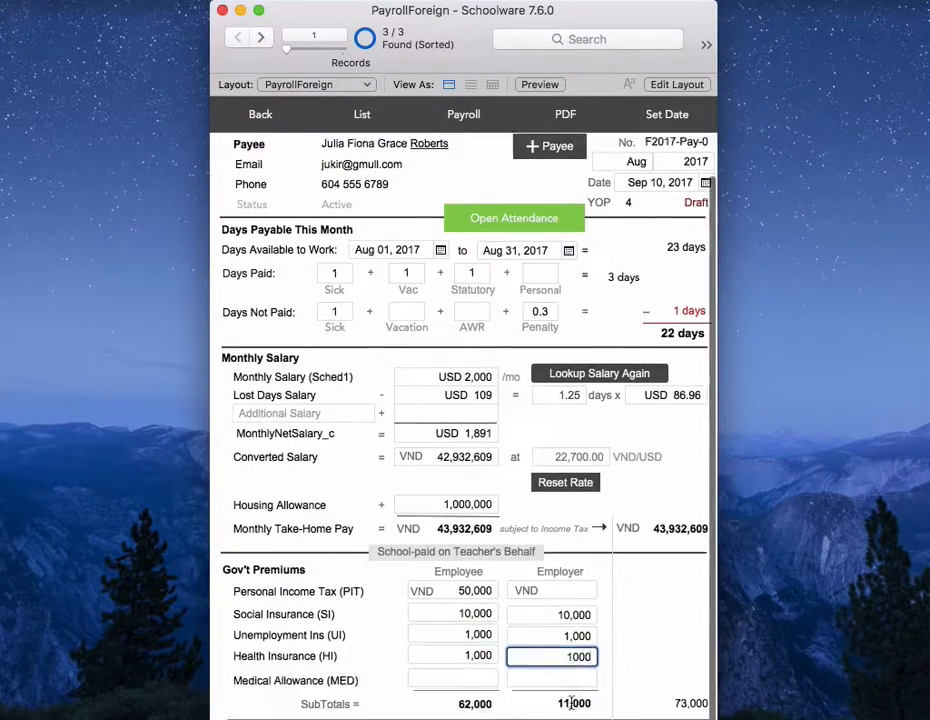
pyautogui.click(477, 649)
pyautogui.write('500')
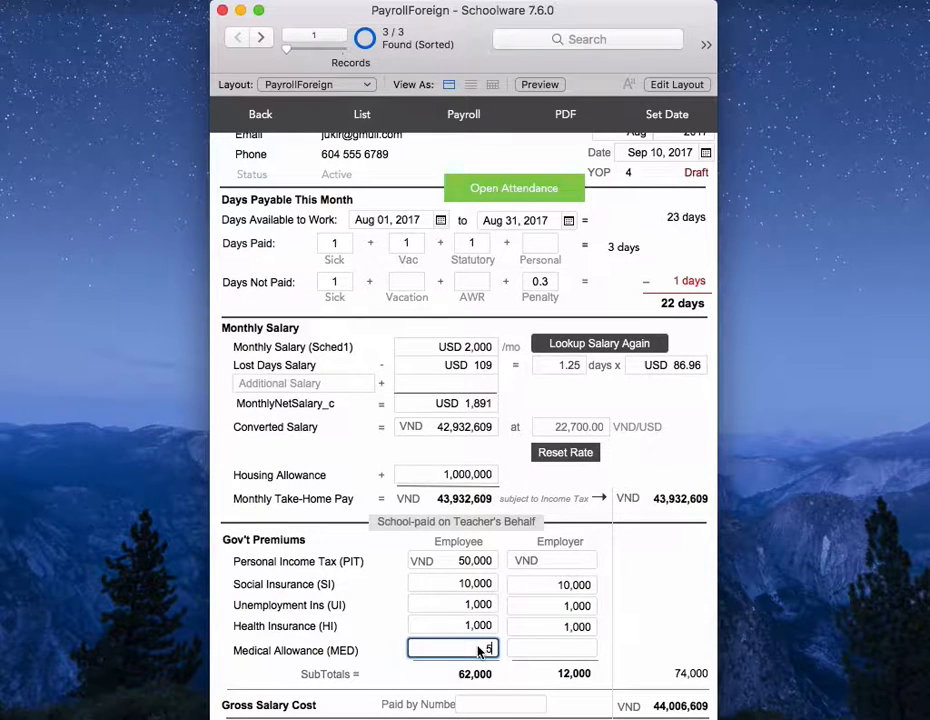
pyautogui.click(557, 650)
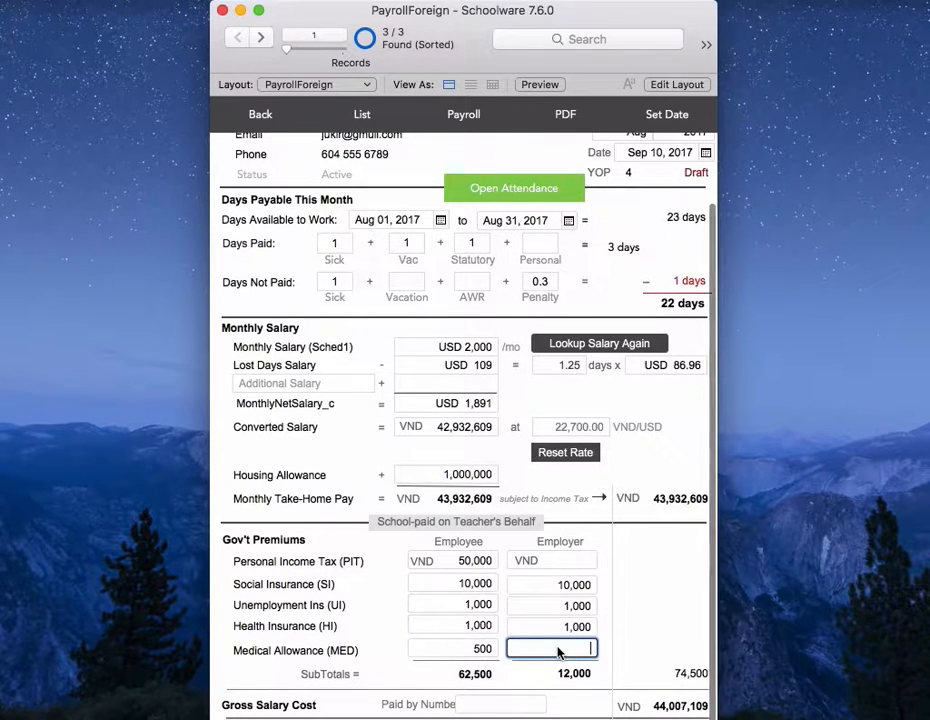
pyautogui.write('500')
pyautogui.click(514, 680)
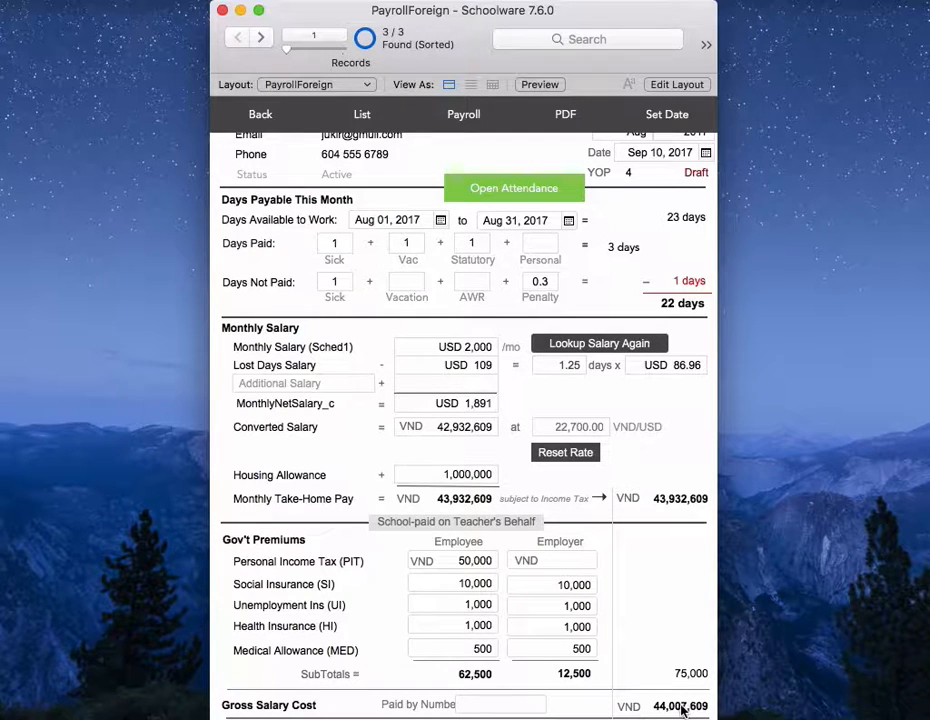
pyautogui.click(489, 705)
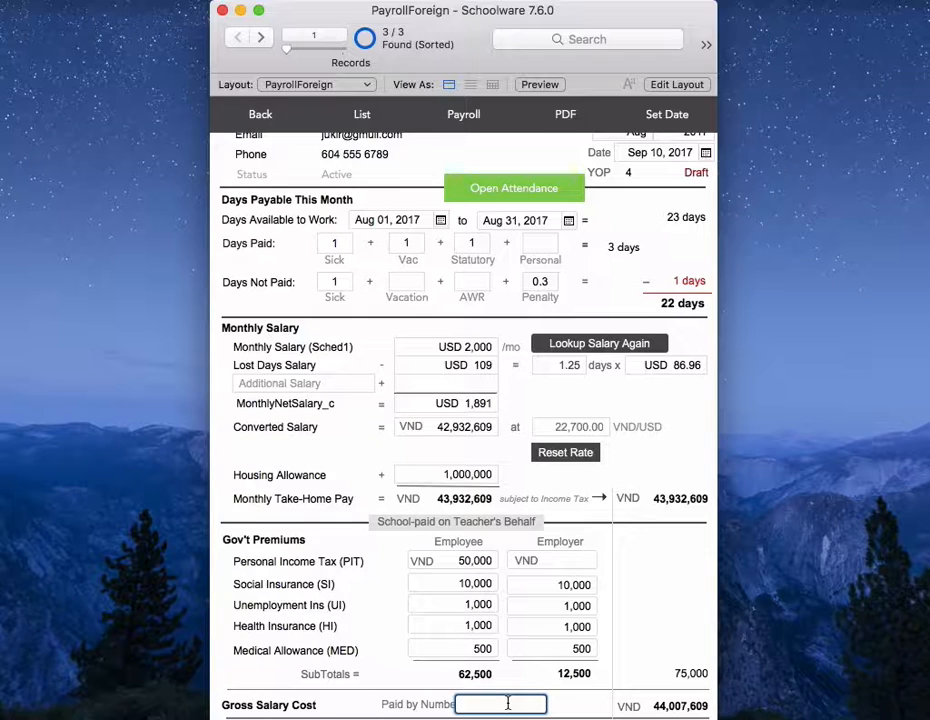
# - Generate the payroll sheet's PDF with its email draft, and review the PDF and the draft addressed to the teacher
pyautogui.click(545, 110)
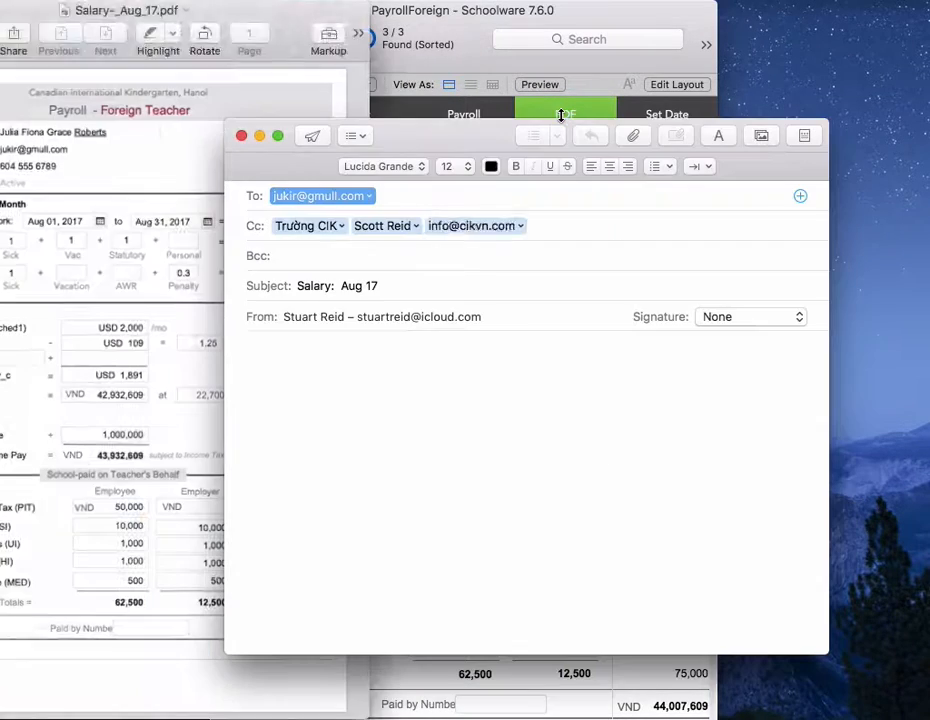
pyautogui.moveTo(288, 20); pyautogui.dragTo(640, 20)
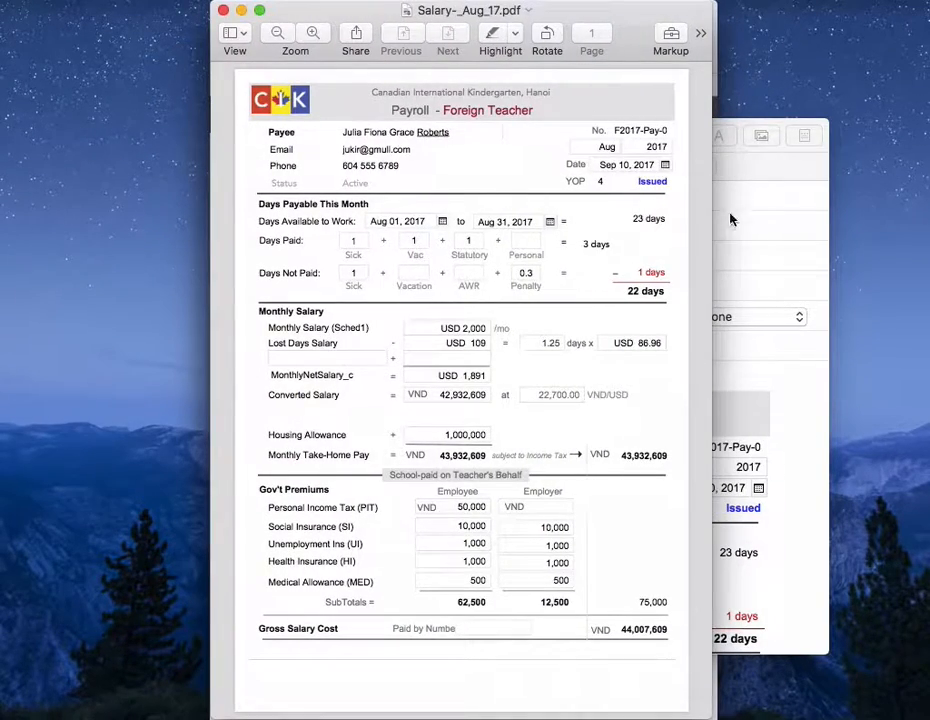
pyautogui.click(758, 170)
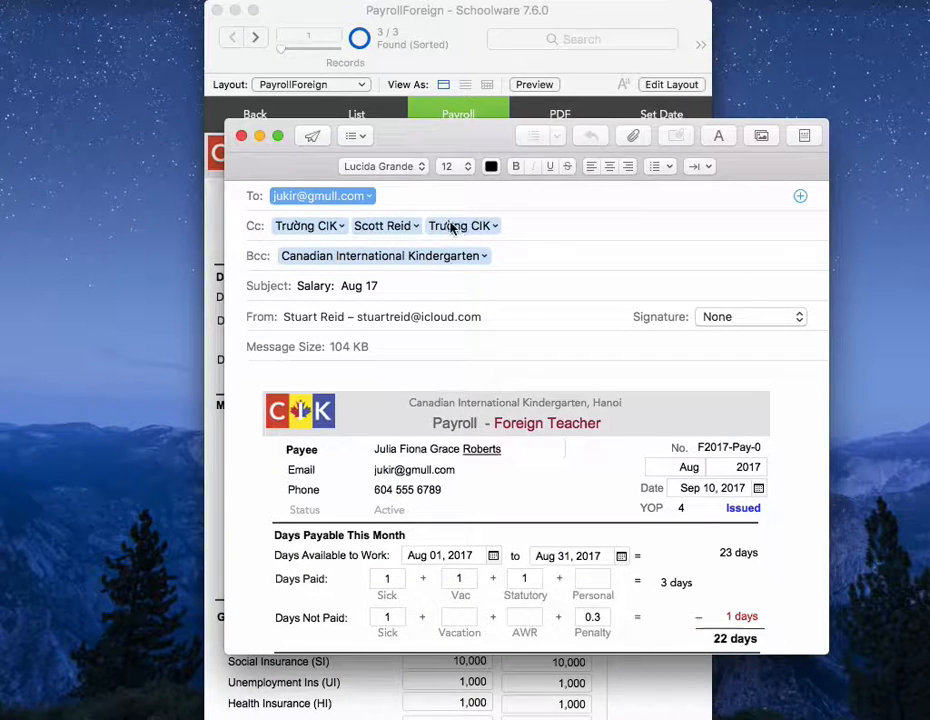
pyautogui.moveTo(527, 479)
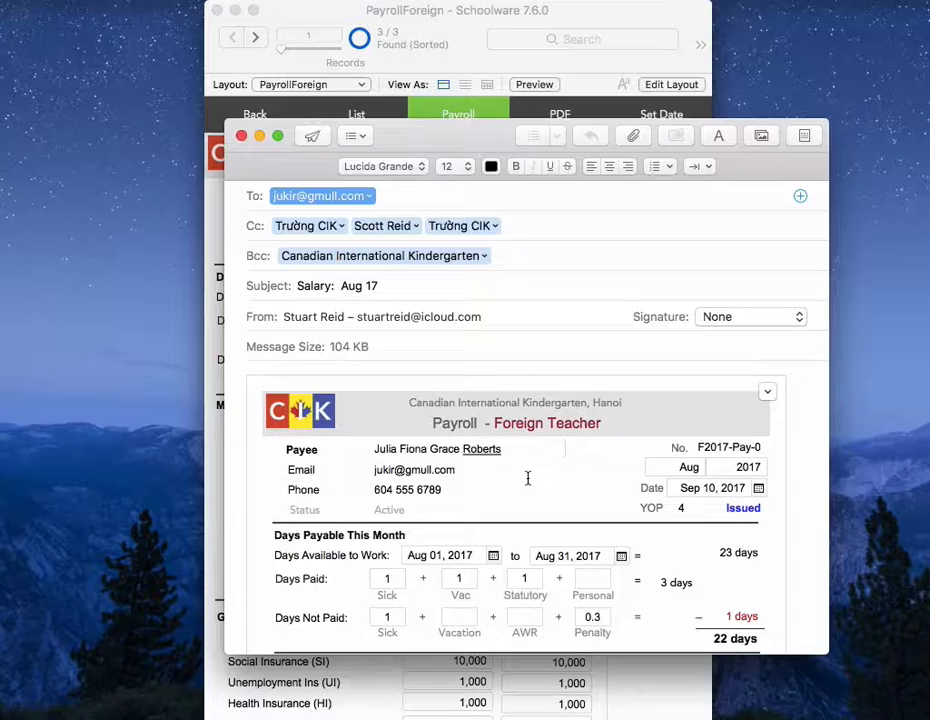